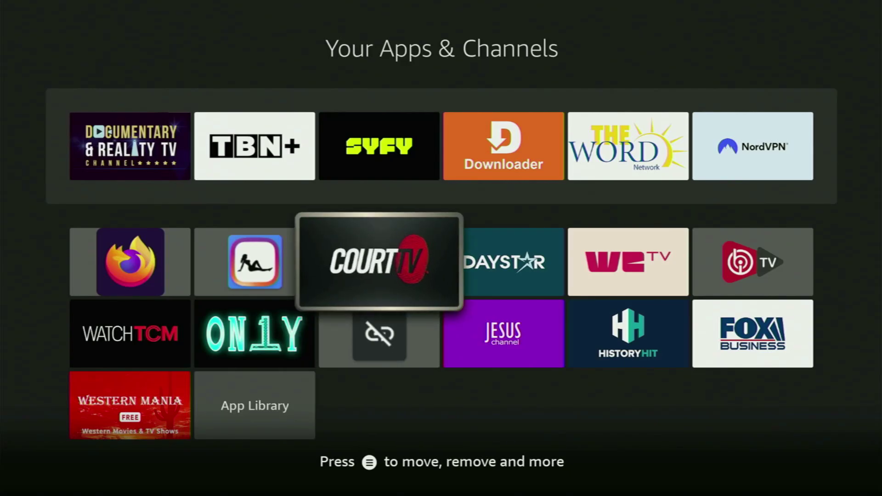
Step: Browse the apps grid past ON1Y and Daystar back to Downloader, then return to the home screen
{"action": "key", "text": "Right"}
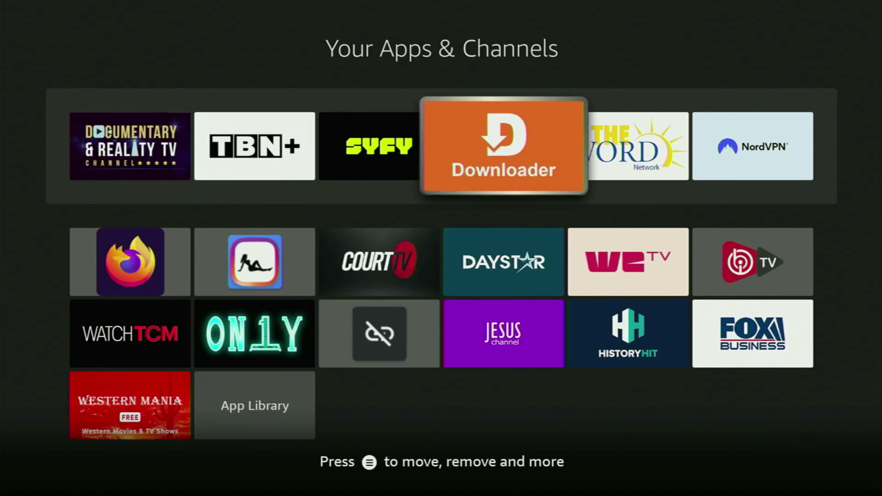
{"action": "key", "text": "Down"}
{"action": "key", "text": "Down"}
{"action": "key", "text": "Left"}
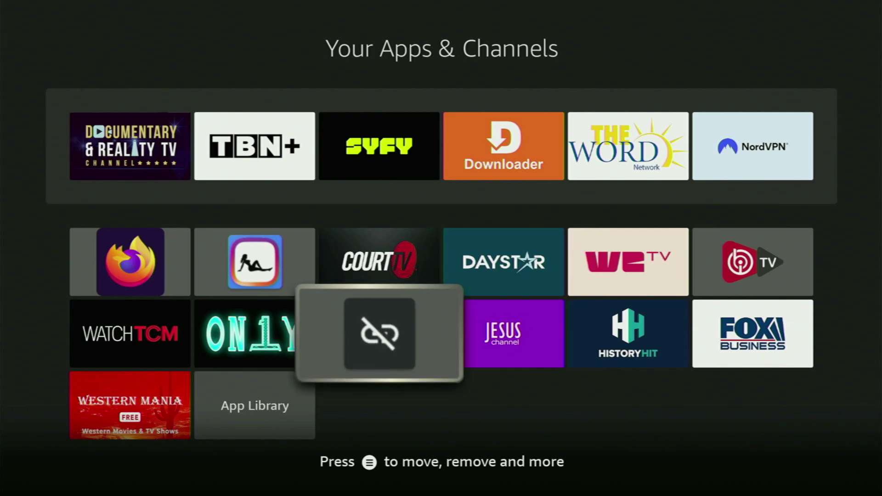
{"action": "key", "text": "Left"}
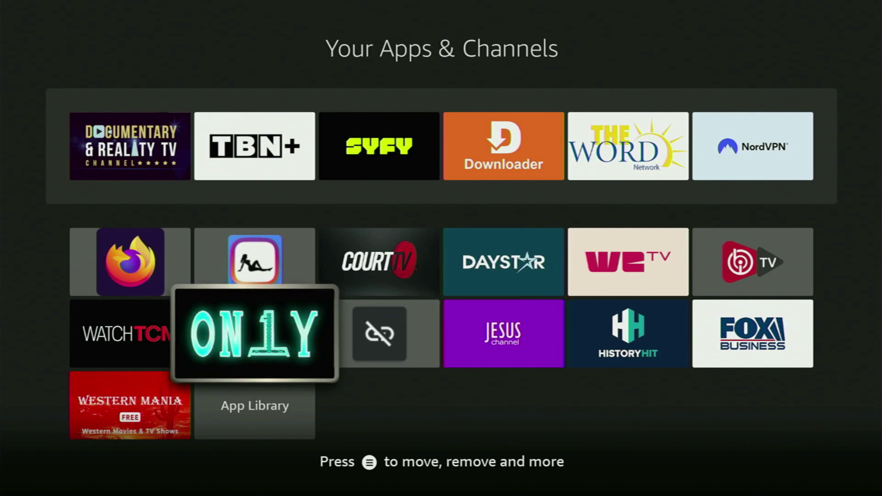
{"action": "key", "text": "Up"}
{"action": "key", "text": "Right"}
{"action": "key", "text": "Right"}
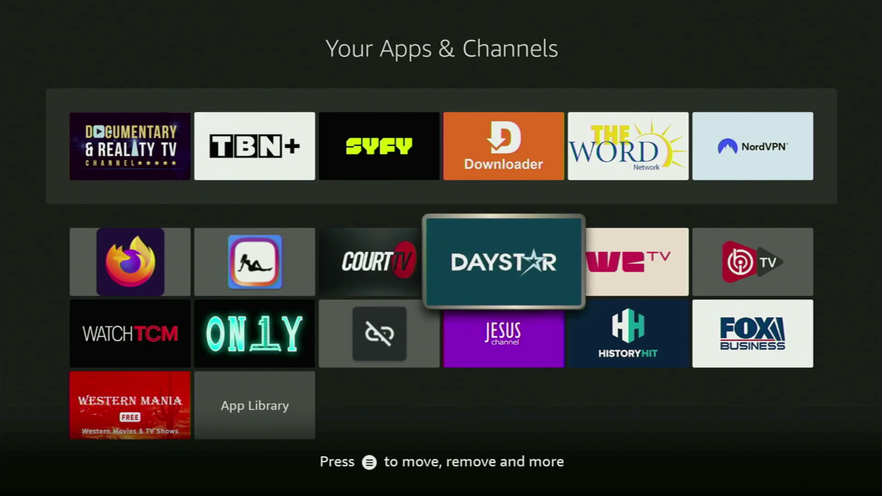
{"action": "key", "text": "Up"}
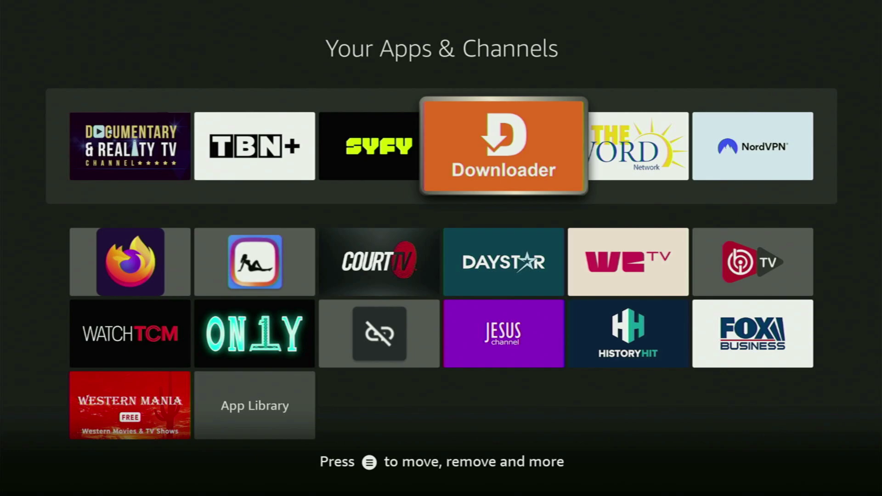
{"action": "key", "text": "Return"}
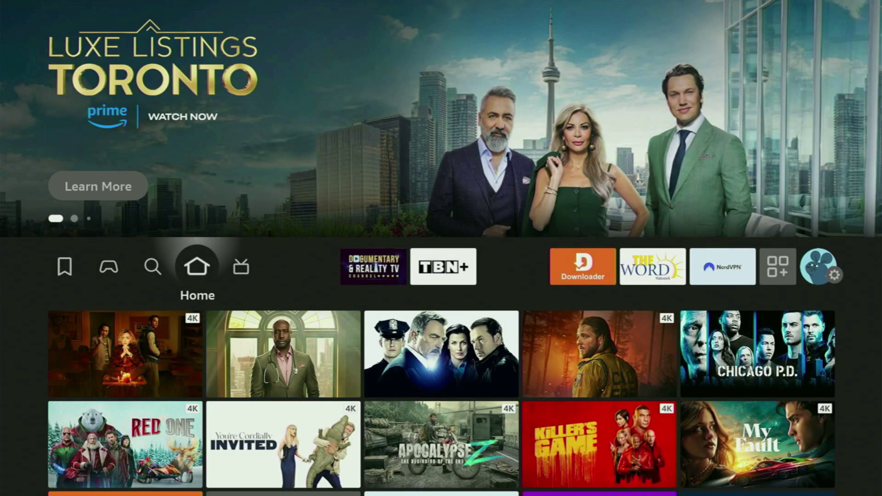
Step: Open Find > Search and spell 'DOWN' on the on-screen keyboard
{"action": "key", "text": "Left"}
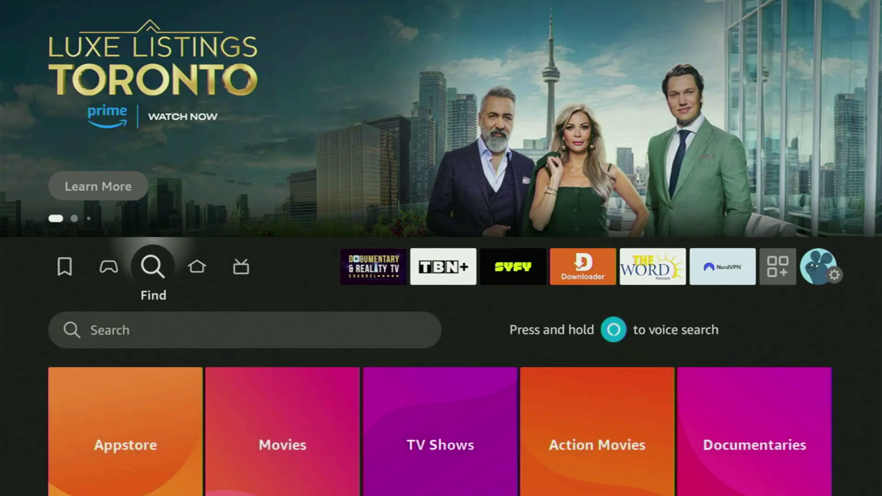
{"action": "key", "text": "Down"}
{"action": "key", "text": "Return"}
{"action": "key", "text": "Right"}
{"action": "key", "text": "Right"}
{"action": "key", "text": "Right"}
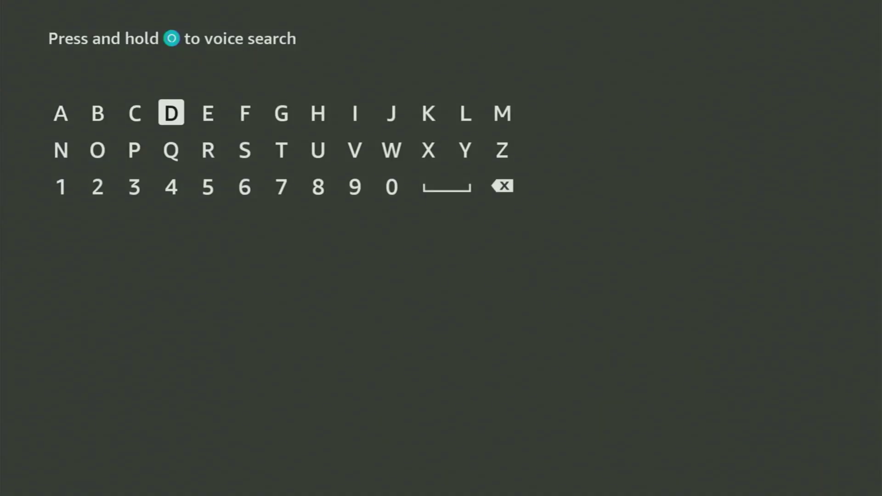
{"action": "key", "text": "Return"}
{"action": "key", "text": "Down"}
{"action": "key", "text": "Left"}
{"action": "key", "text": "Left"}
{"action": "key", "text": "Return"}
{"action": "key", "text": "Right"}
{"action": "key", "text": "Right"}
{"action": "key", "text": "Right"}
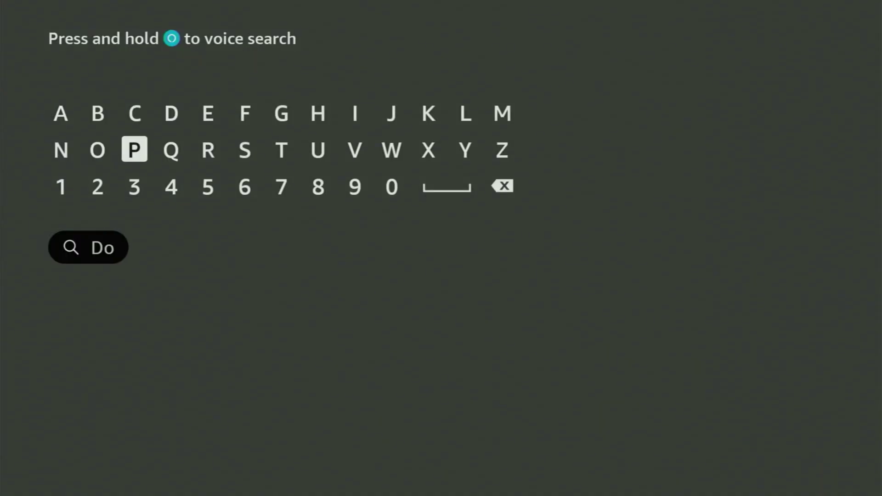
{"action": "key", "text": "Right"}
{"action": "key", "text": "Right"}
{"action": "key", "text": "Right"}
{"action": "key", "text": "Right"}
{"action": "key", "text": "Right"}
{"action": "key", "text": "Return"}
{"action": "key", "text": "Left"}
{"action": "key", "text": "Left"}
{"action": "key", "text": "Left"}
{"action": "key", "text": "Left"}
{"action": "key", "text": "Left"}
{"action": "key", "text": "Left"}
{"action": "key", "text": "Left"}
{"action": "key", "text": "Left"}
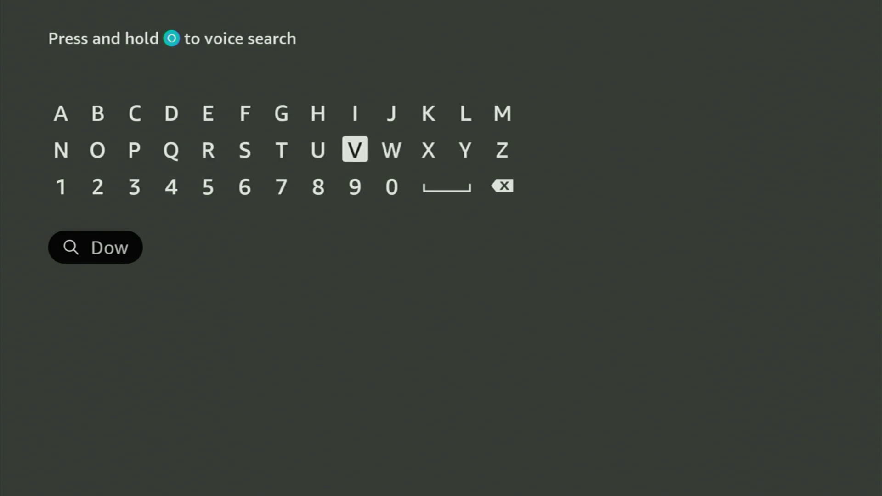
{"action": "key", "text": "Left"}
{"action": "key", "text": "Return"}
Step: Finish spelling 'Downloader' by entering the letters L, O, A, D, E, R
{"action": "key", "text": "Right"}
{"action": "key", "text": "Right"}
{"action": "key", "text": "Right"}
{"action": "key", "text": "Right"}
{"action": "key", "text": "Right"}
{"action": "key", "text": "Right"}
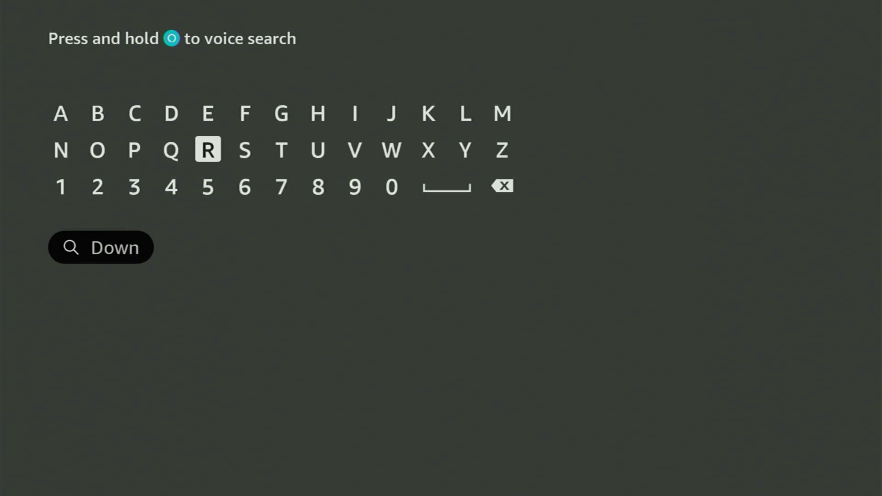
{"action": "key", "text": "Right"}
{"action": "key", "text": "Right"}
{"action": "key", "text": "Right"}
{"action": "key", "text": "Up"}
{"action": "key", "text": "Right"}
{"action": "key", "text": "Return"}
{"action": "key", "text": "Down"}
{"action": "key", "text": "Left"}
{"action": "key", "text": "Left"}
{"action": "key", "text": "Left"}
{"action": "key", "text": "Left"}
{"action": "key", "text": "Left"}
{"action": "key", "text": "Left"}
{"action": "key", "text": "Left"}
{"action": "key", "text": "Left"}
{"action": "key", "text": "Left"}
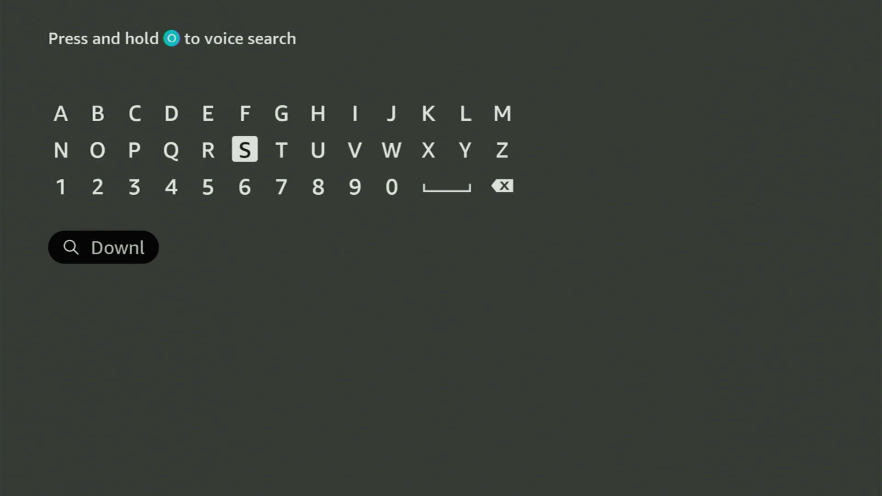
{"action": "key", "text": "Left"}
{"action": "key", "text": "Return"}
{"action": "key", "text": "Up"}
{"action": "key", "text": "Left"}
{"action": "key", "text": "Return"}
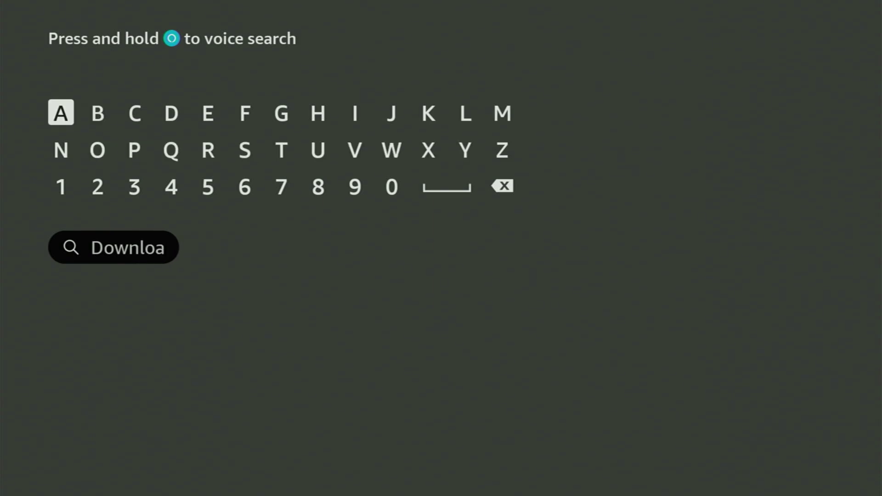
{"action": "key", "text": "Right"}
{"action": "key", "text": "Right"}
{"action": "key", "text": "Right"}
{"action": "key", "text": "Return"}
{"action": "key", "text": "Right"}
{"action": "key", "text": "Return"}
Step: Select the Downloader suggestion to run the search
{"action": "key", "text": "Down"}
{"action": "key", "text": "Return"}
{"action": "key", "text": "Down"}
{"action": "key", "text": "Down"}
{"action": "key", "text": "Return"}
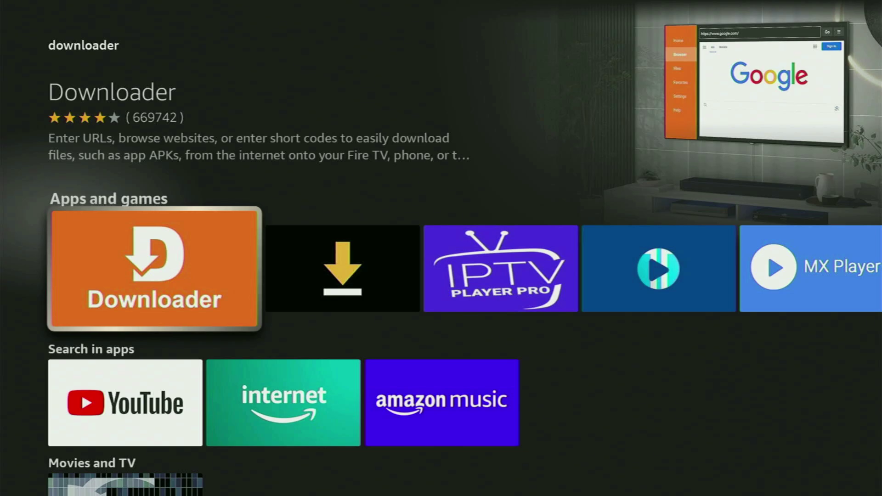
Step: Scroll down the Downloader results, then go Home and move toward the Settings gear
{"action": "key", "text": "Down"}
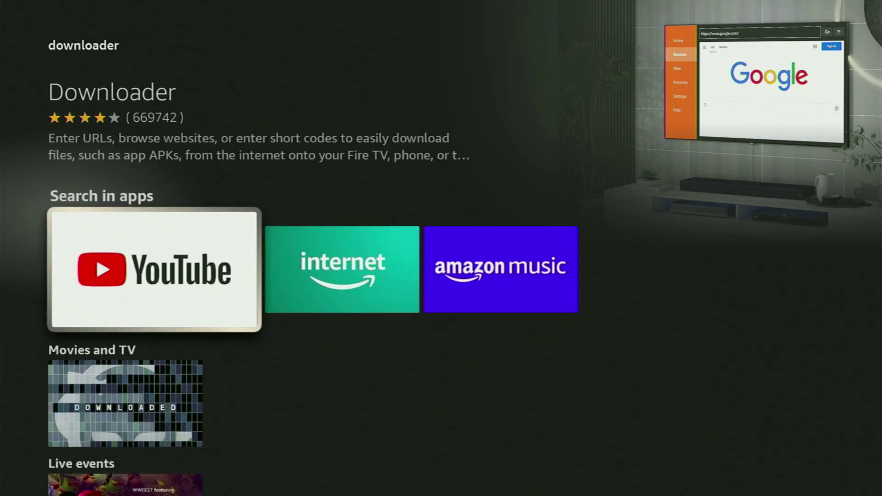
{"action": "key", "text": "Down"}
{"action": "key", "text": "Down"}
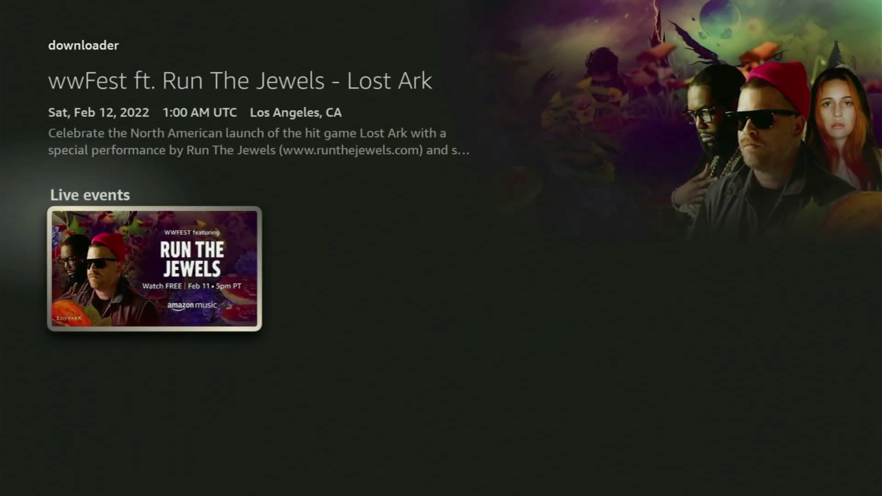
{"action": "key", "text": "Home"}
{"action": "key", "text": "Right"}
{"action": "key", "text": "Right"}
{"action": "key", "text": "Right"}
{"action": "key", "text": "Right"}
{"action": "key", "text": "Right"}
{"action": "key", "text": "Right"}
{"action": "key", "text": "Right"}
{"action": "key", "text": "Right"}
{"action": "key", "text": "Right"}
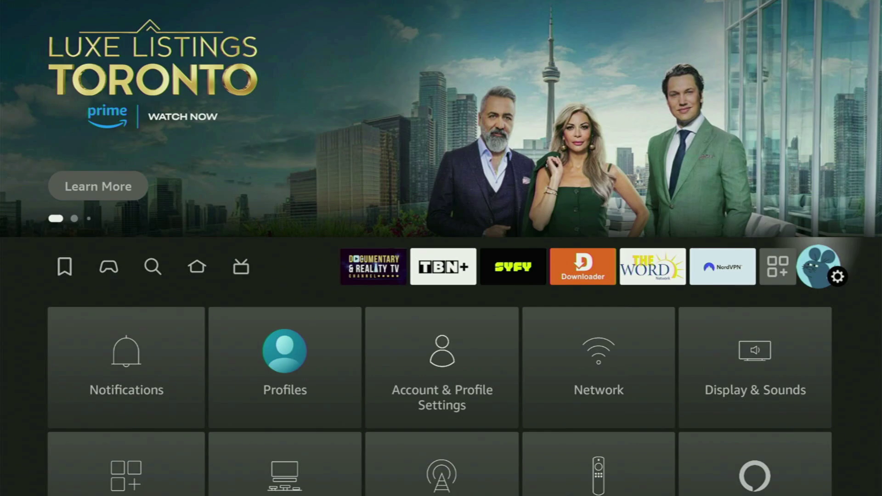
Step: Open My Fire TV in Settings and scroll its list from About to Reset to Factory Defaults, ending on Sleep
{"action": "key", "text": "Down"}
{"action": "key", "text": "Down"}
{"action": "key", "text": "Down"}
{"action": "key", "text": "Right"}
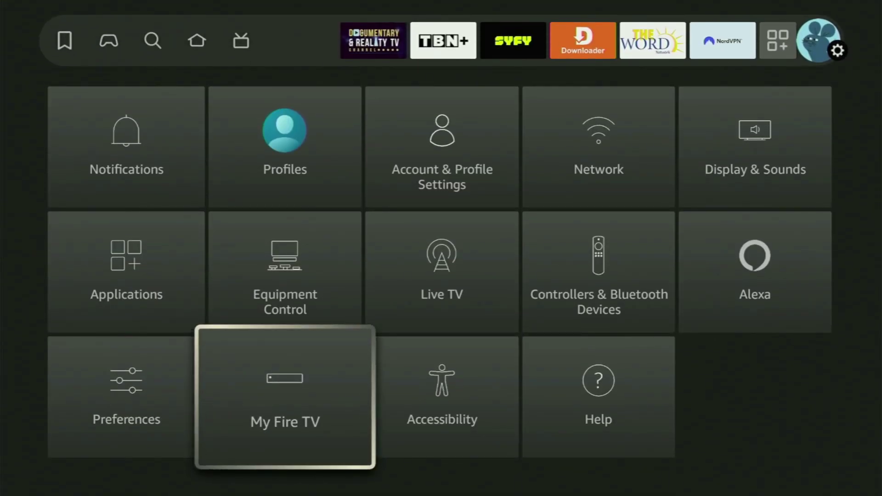
{"action": "key", "text": "Return"}
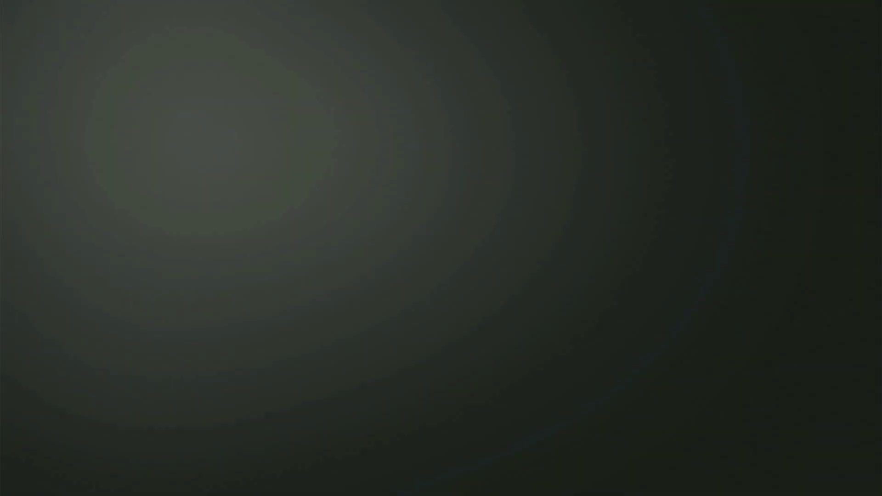
{"action": "key", "text": "Down"}
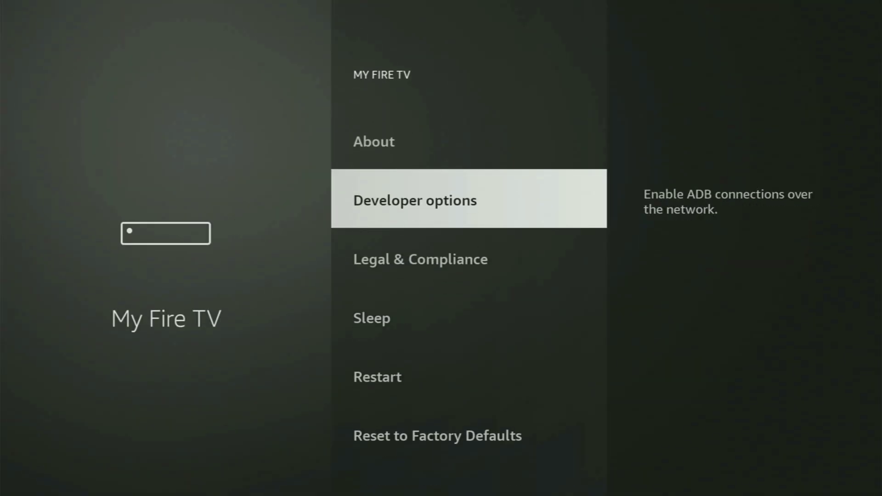
{"action": "key", "text": "Down"}
{"action": "key", "text": "Down"}
{"action": "key", "text": "Down"}
{"action": "key", "text": "Up"}
{"action": "key", "text": "Up"}
{"action": "key", "text": "Up"}
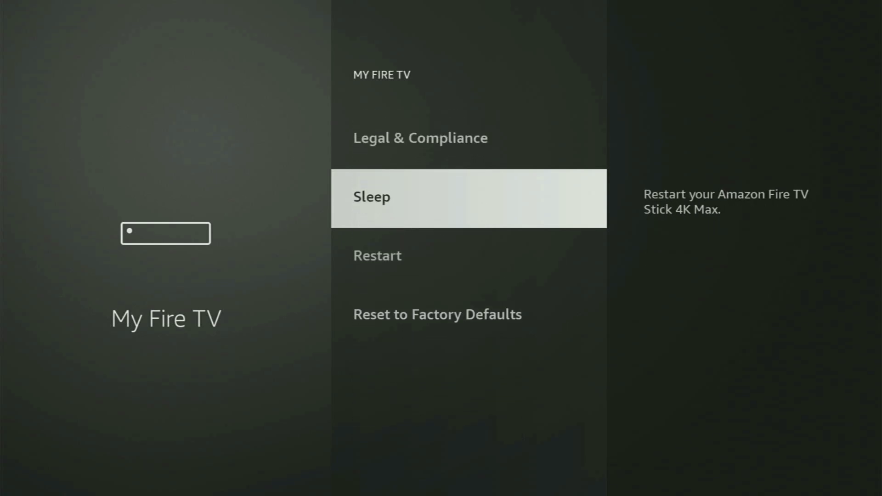
{"action": "key", "text": "Up"}
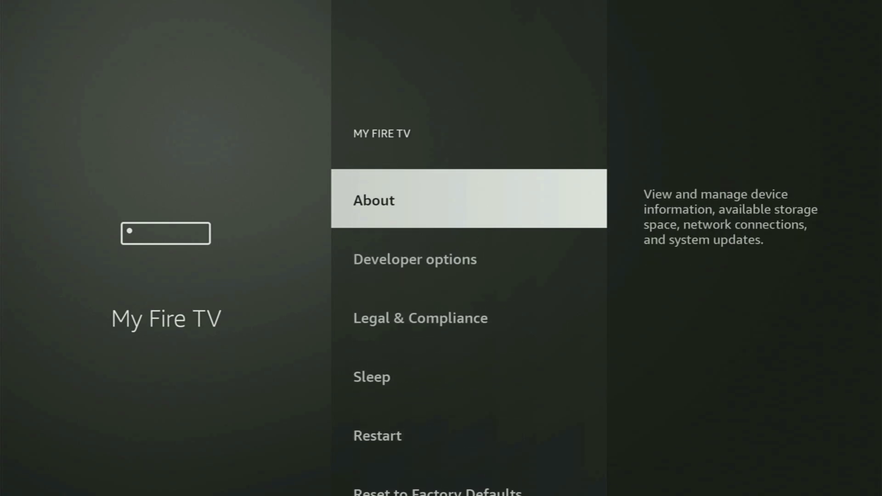
{"action": "key", "text": "Down"}
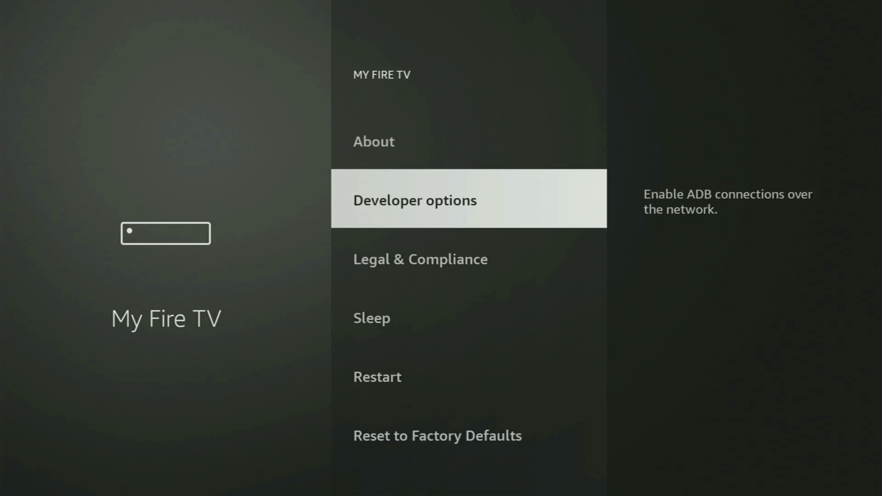
{"action": "key", "text": "Down"}
{"action": "key", "text": "Down"}
{"action": "key", "text": "Down"}
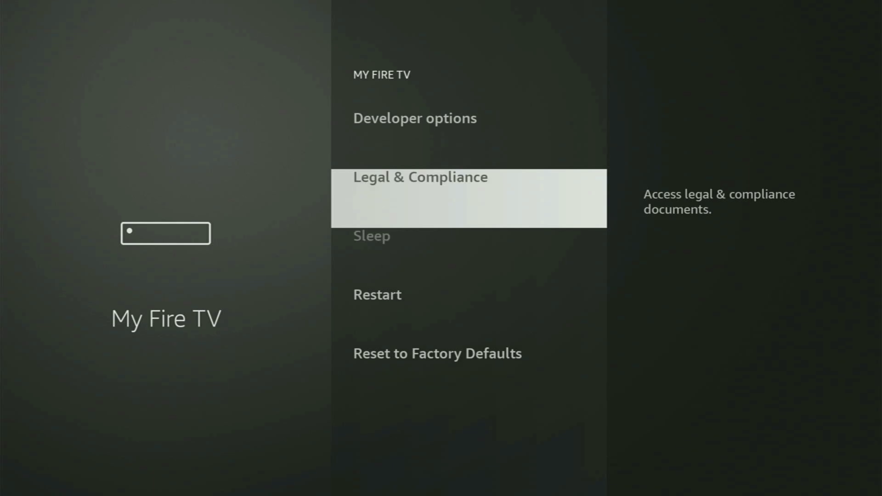
{"action": "key", "text": "Down"}
{"action": "key", "text": "Up"}
{"action": "key", "text": "Up"}
{"action": "key", "text": "Up"}
{"action": "key", "text": "Up"}
{"action": "key", "text": "Up"}
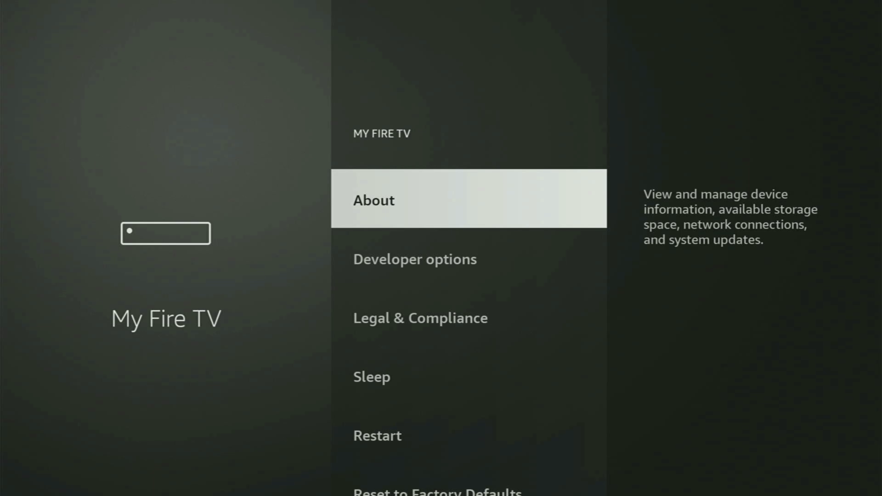
Step: In About, press the device name for developer mode, check 5.73 GB free storage, then highlight Developer options
{"action": "key", "text": "Return"}
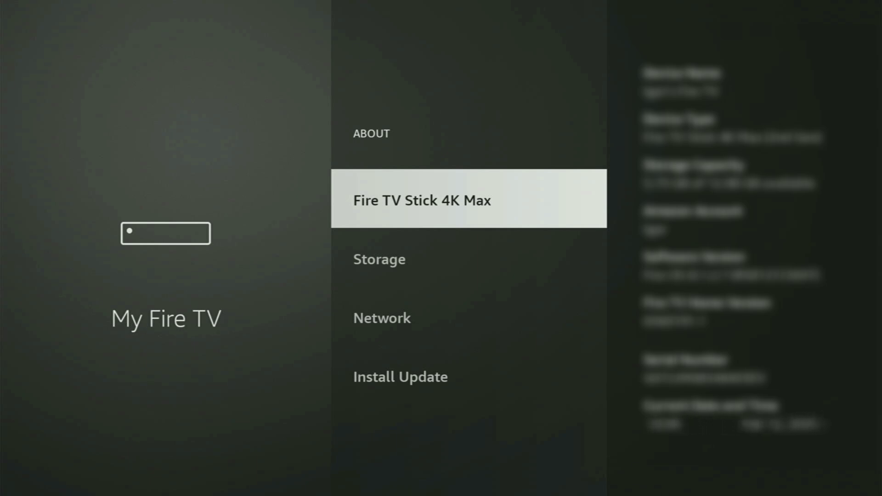
{"action": "key", "text": "Return"}
{"action": "key", "text": "Return"}
{"action": "key", "text": "Return"}
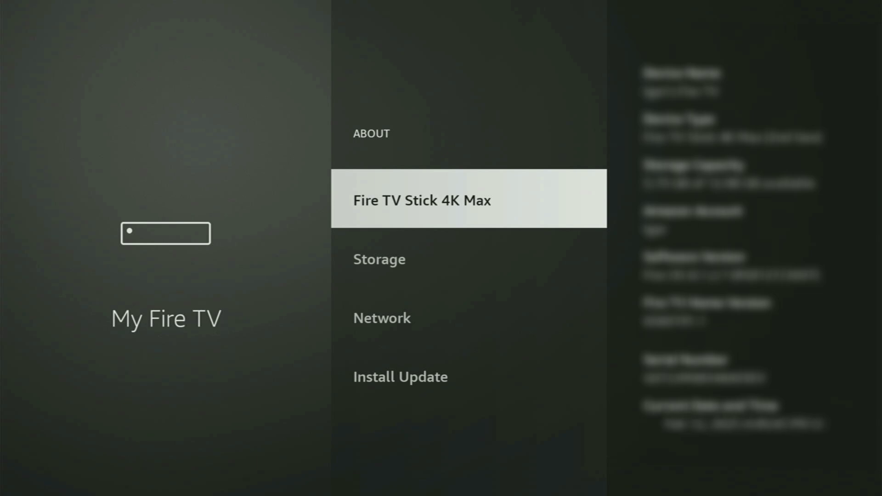
{"action": "key", "text": "Down"}
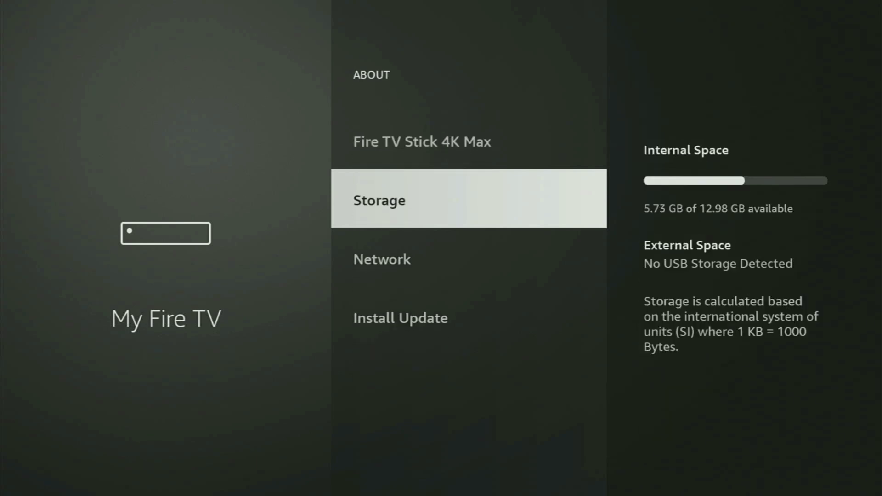
{"action": "key", "text": "Escape"}
{"action": "key", "text": "Down"}
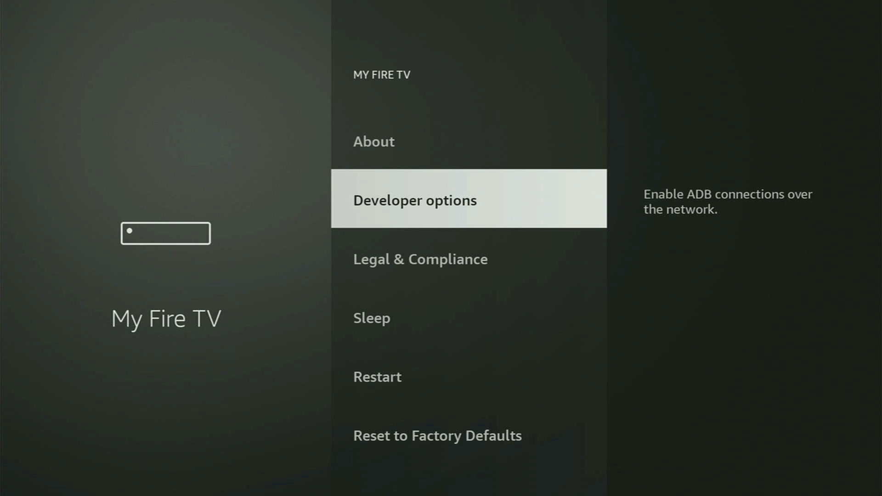
Step: Open Developer options > Install unknown apps and confirm Downloader is set ON
{"action": "key", "text": "Return"}
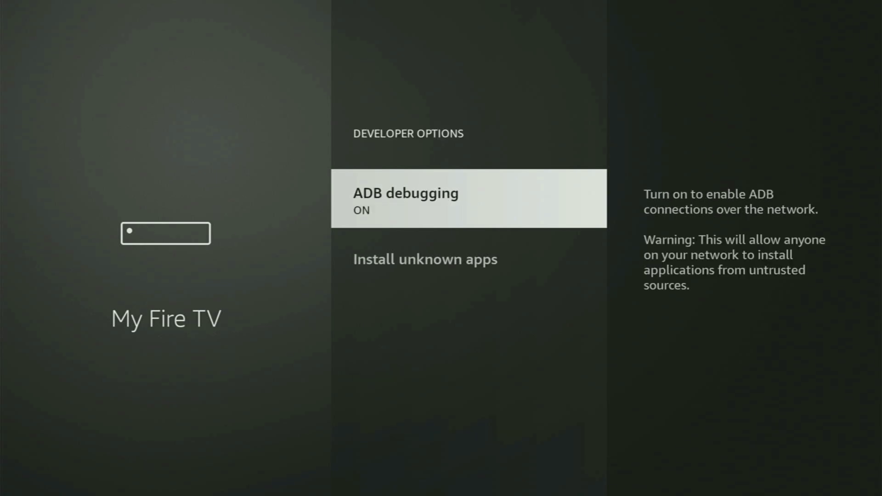
{"action": "key", "text": "Down"}
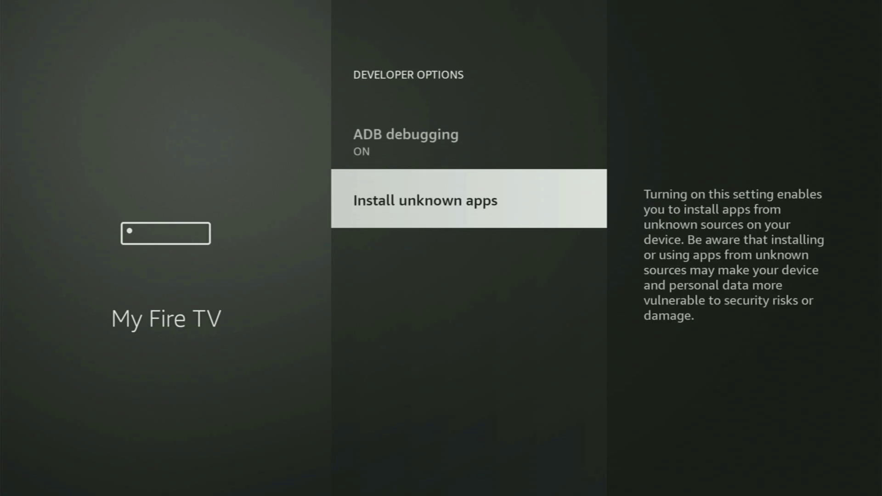
{"action": "key", "text": "Return"}
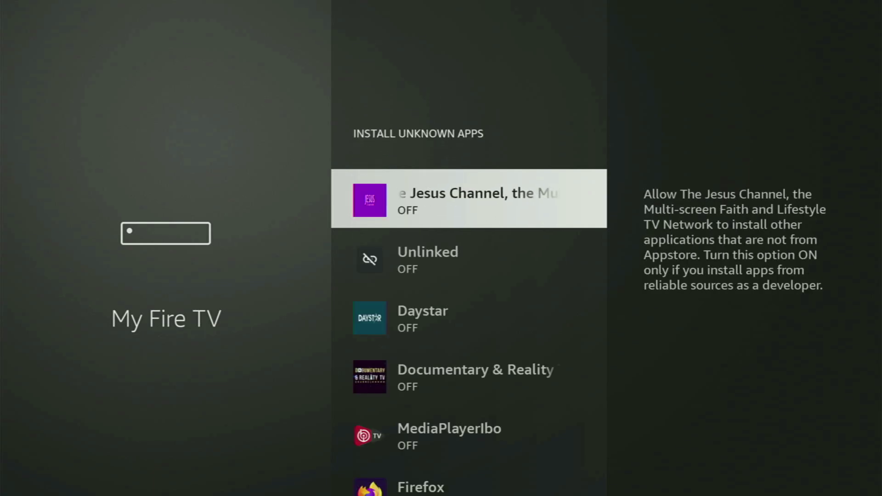
{"action": "key", "text": "Down"}
{"action": "key", "text": "Down"}
{"action": "key", "text": "Down"}
{"action": "key", "text": "Down"}
{"action": "key", "text": "Down"}
{"action": "key", "text": "Down"}
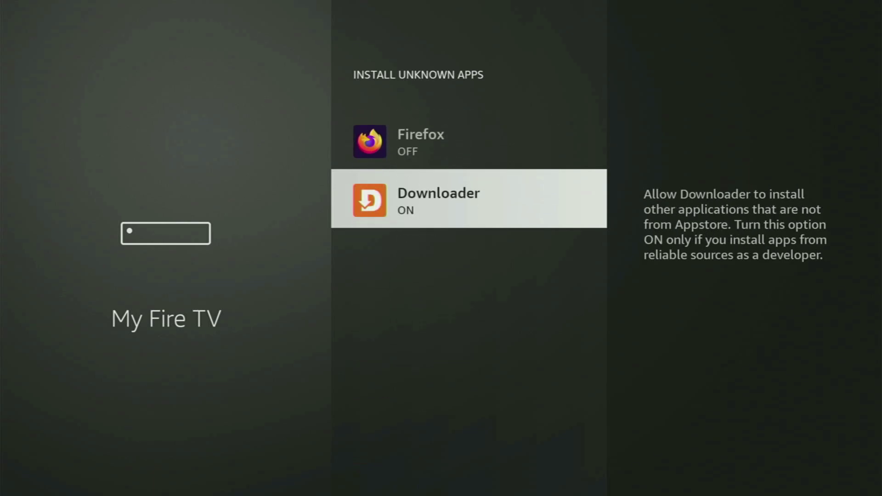
Step: Review Firefox, MediaPlayerIbo, Daystar, Unlinked and The Jesus Channel permissions, then return Home
{"action": "key", "text": "Up"}
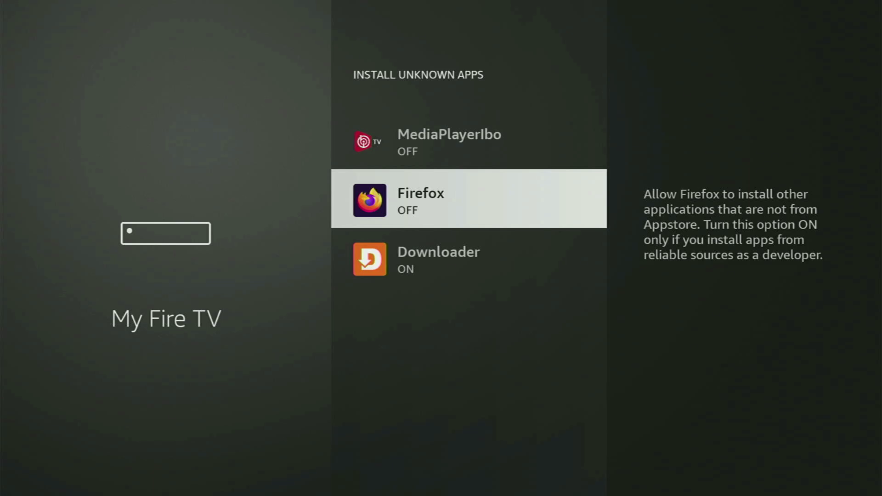
{"action": "key", "text": "Up"}
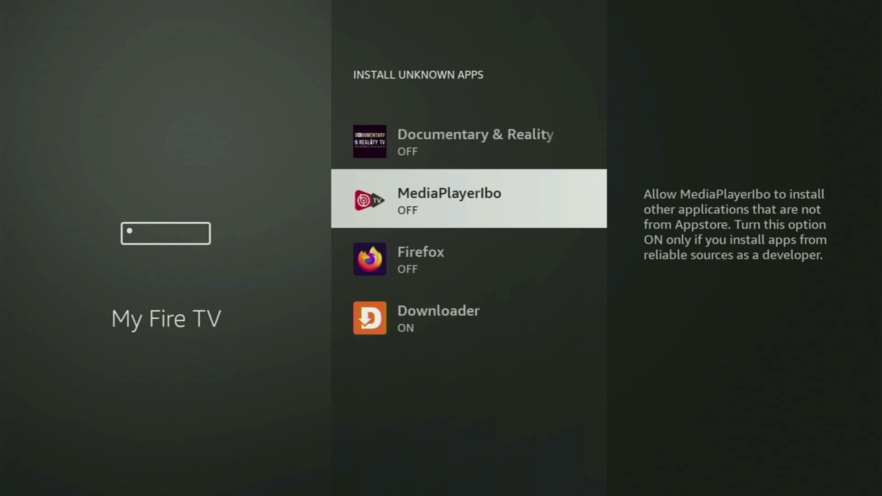
{"action": "key", "text": "Up"}
{"action": "key", "text": "Up"}
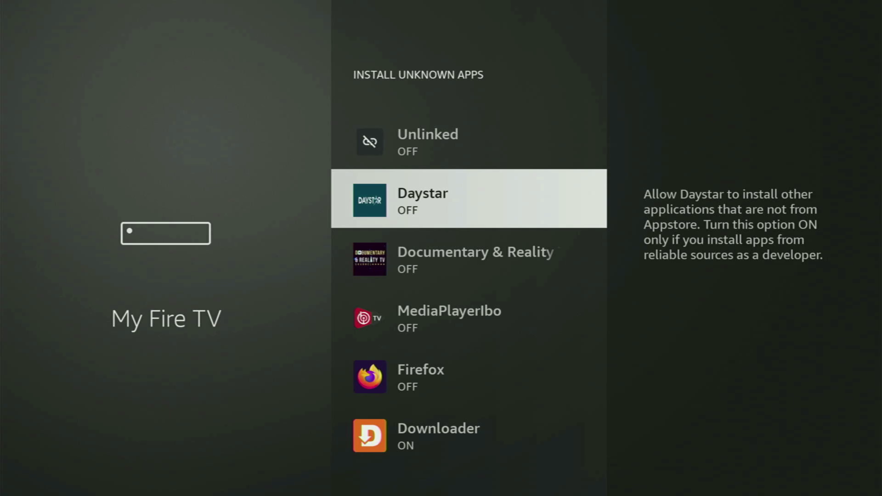
{"action": "key", "text": "Up"}
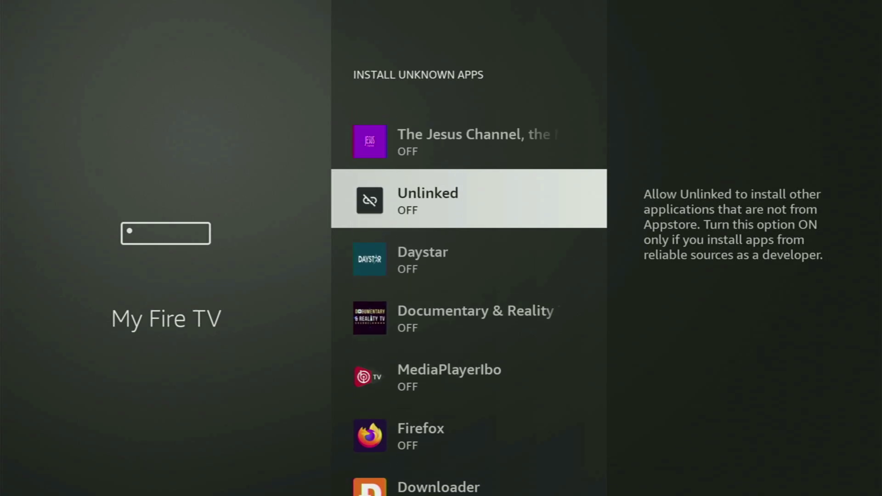
{"action": "key", "text": "Up"}
{"action": "key", "text": "Down"}
{"action": "key", "text": "Down"}
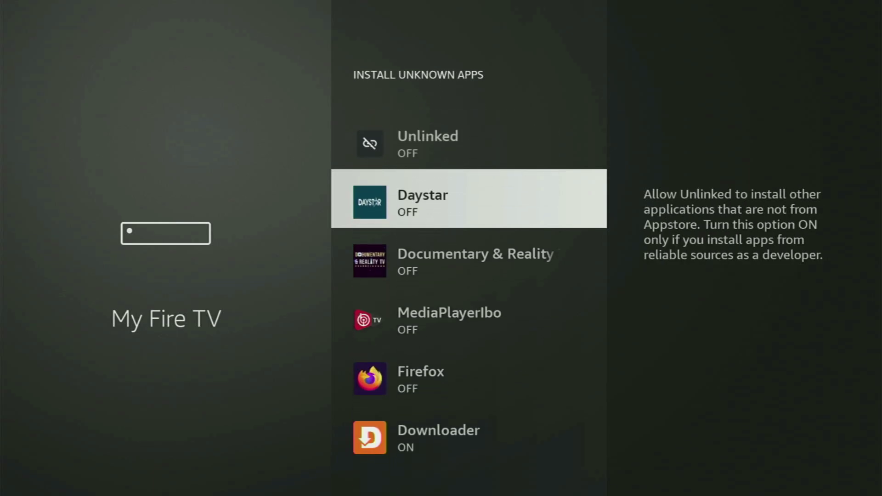
{"action": "key", "text": "Down"}
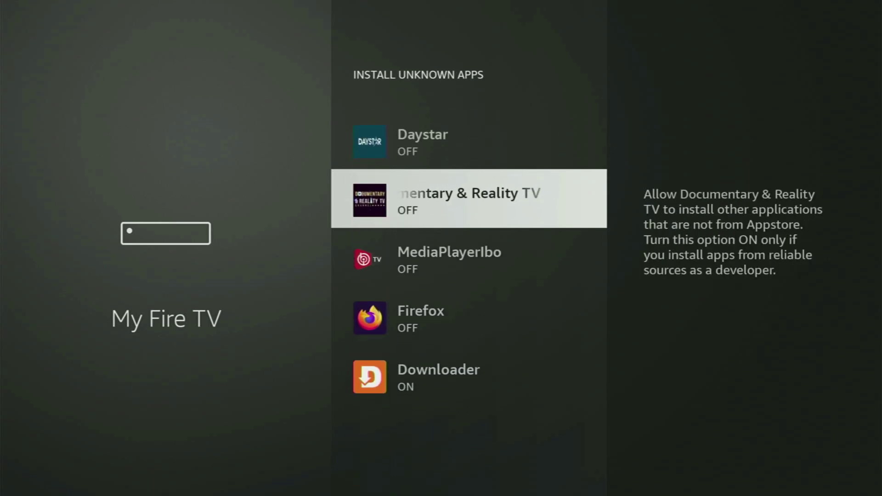
{"action": "key", "text": "Home"}
{"action": "key", "text": "Right"}
{"action": "key", "text": "Right"}
{"action": "key", "text": "Right"}
{"action": "key", "text": "Right"}
{"action": "key", "text": "Right"}
{"action": "key", "text": "Right"}
{"action": "key", "text": "Right"}
{"action": "key", "text": "Right"}
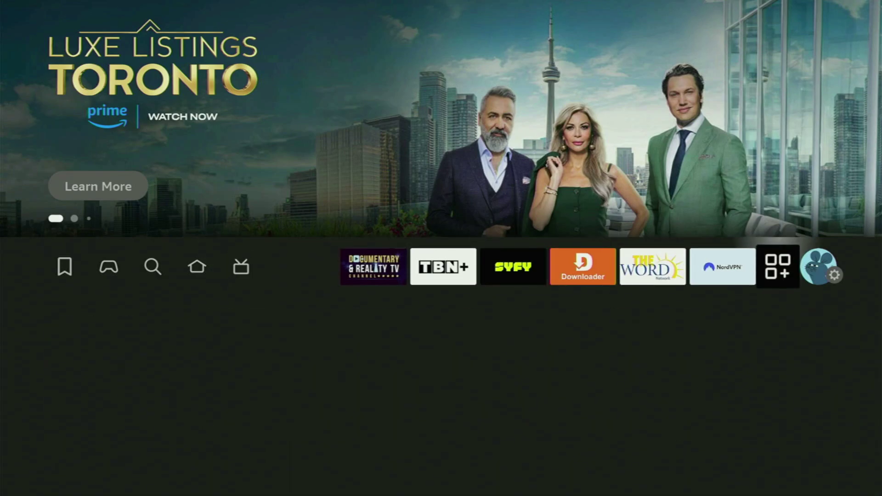
Step: Open Your Apps & Channels and launch NordVPN from the top row, just past Downloader
{"action": "key", "text": "Return"}
{"action": "key", "text": "Right"}
{"action": "key", "text": "Right"}
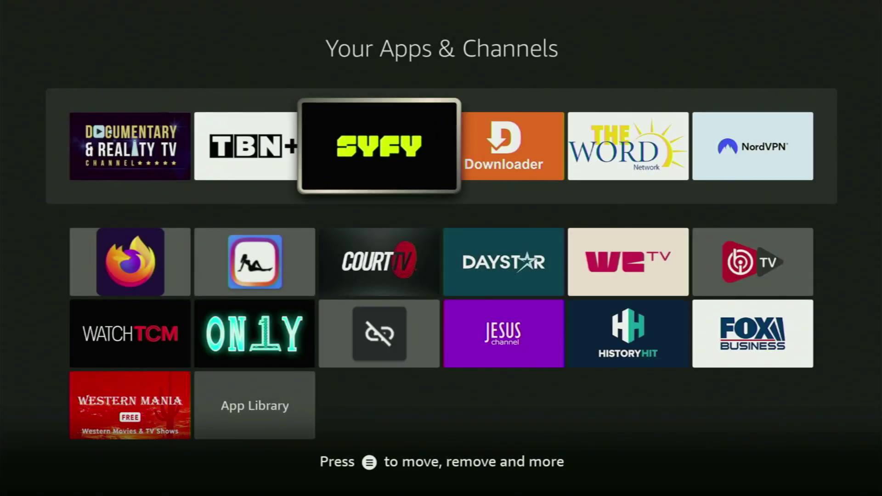
{"action": "key", "text": "Right"}
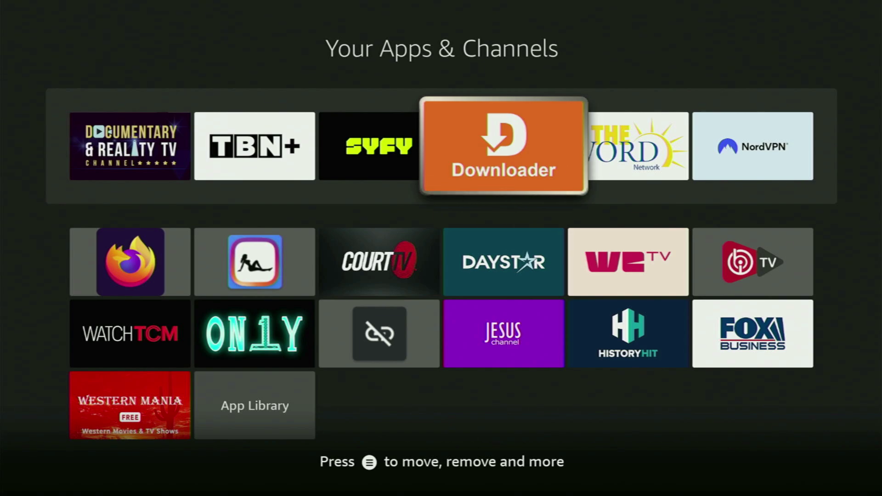
{"action": "key", "text": "Right"}
{"action": "key", "text": "Right"}
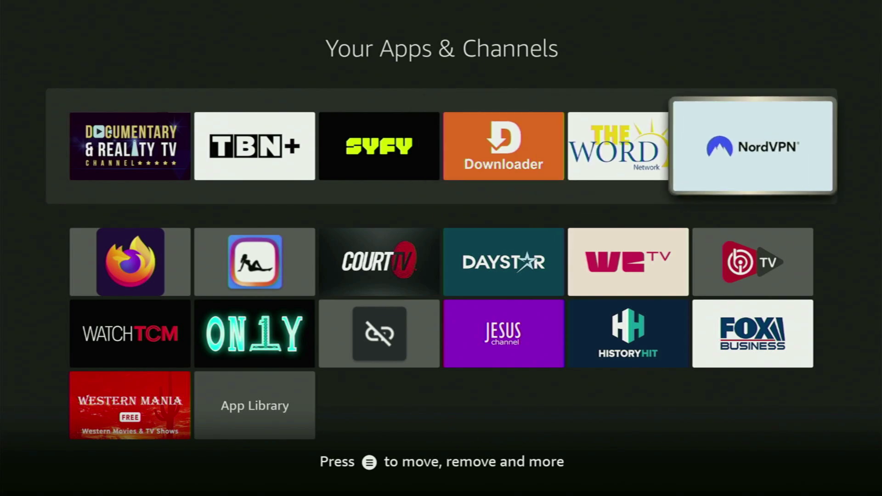
{"action": "key", "text": "Return"}
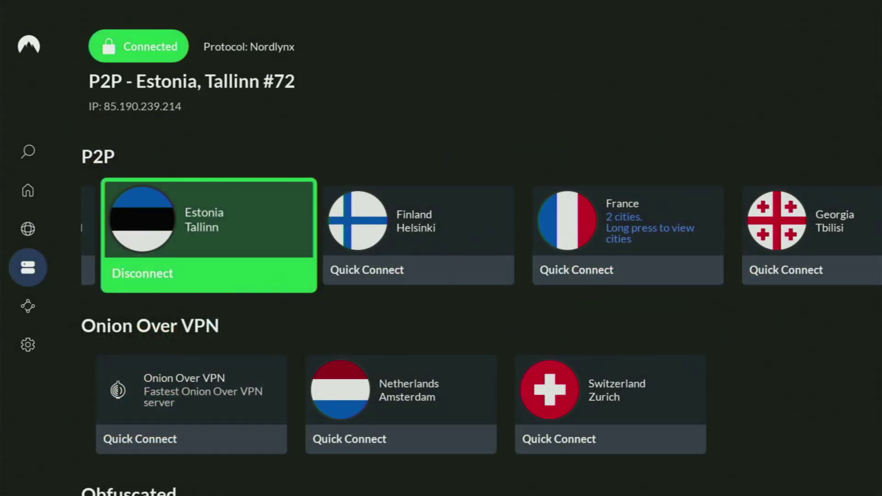
Step: Browse the Onion Over VPN, Obfuscated, Double VPN and P2P server rows, then expand the sidebar
{"action": "key", "text": "Down"}
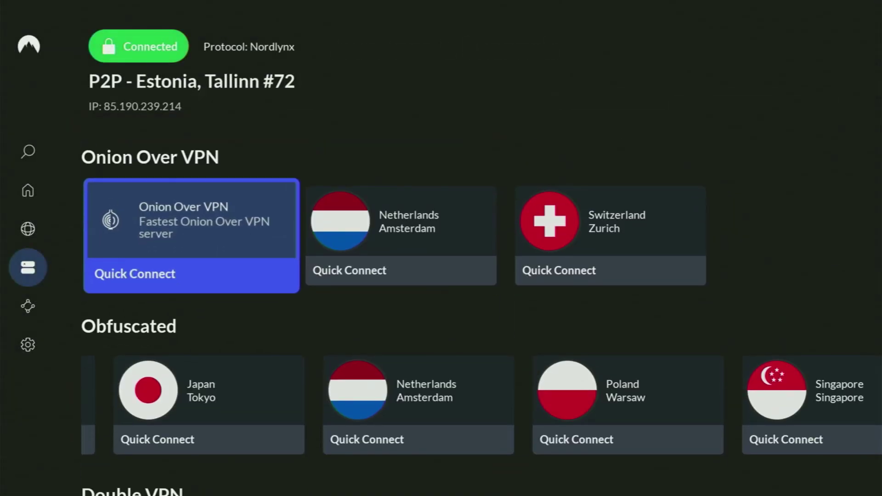
{"action": "key", "text": "Down"}
{"action": "key", "text": "Down"}
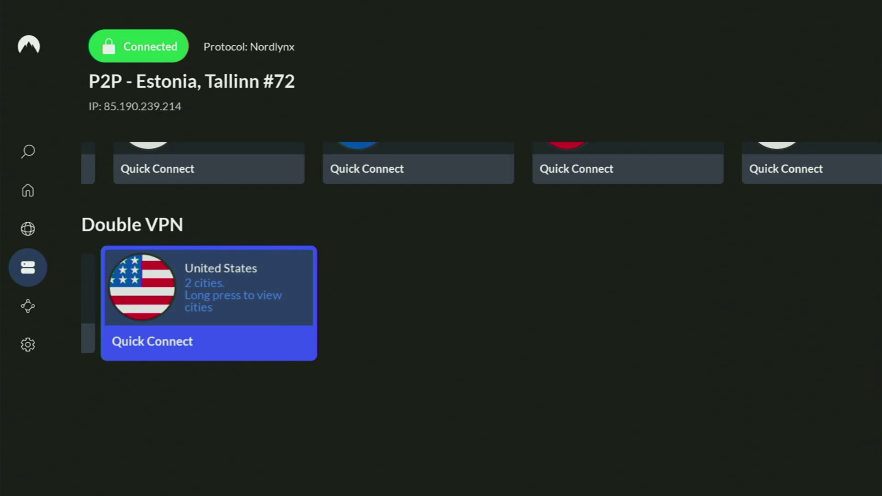
{"action": "key", "text": "Up"}
{"action": "key", "text": "Right"}
{"action": "key", "text": "Right"}
{"action": "key", "text": "Right"}
{"action": "key", "text": "Right"}
{"action": "key", "text": "Right"}
{"action": "key", "text": "Right"}
{"action": "key", "text": "Right"}
{"action": "key", "text": "Right"}
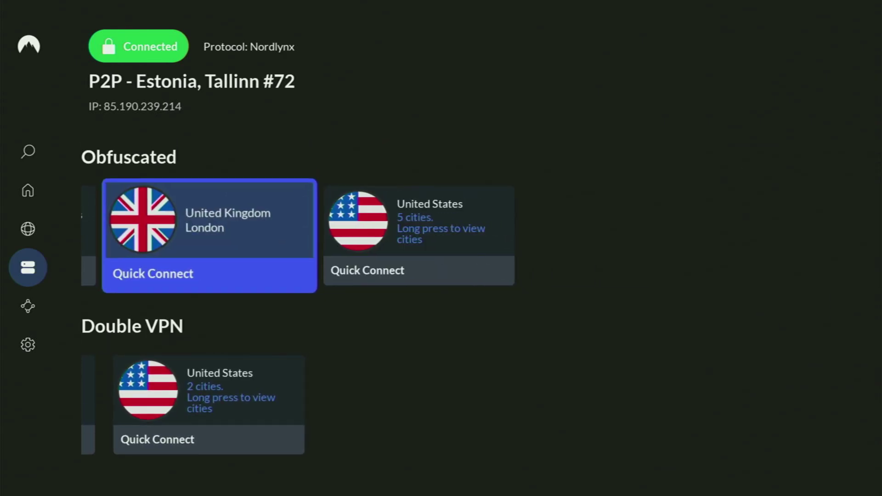
{"action": "key", "text": "Up"}
{"action": "key", "text": "Up"}
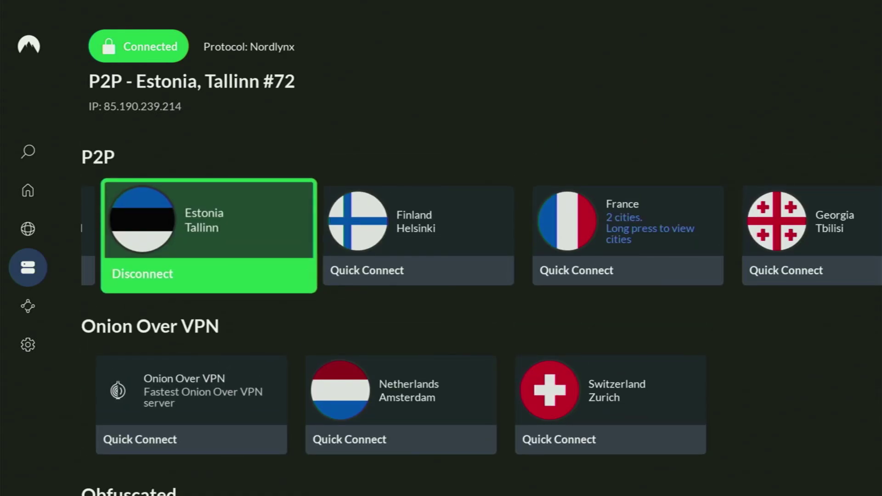
{"action": "key", "text": "Left"}
{"action": "key", "text": "Left"}
{"action": "key", "text": "Left"}
{"action": "key", "text": "Left"}
{"action": "key", "text": "Left"}
{"action": "key", "text": "Left"}
{"action": "key", "text": "Left"}
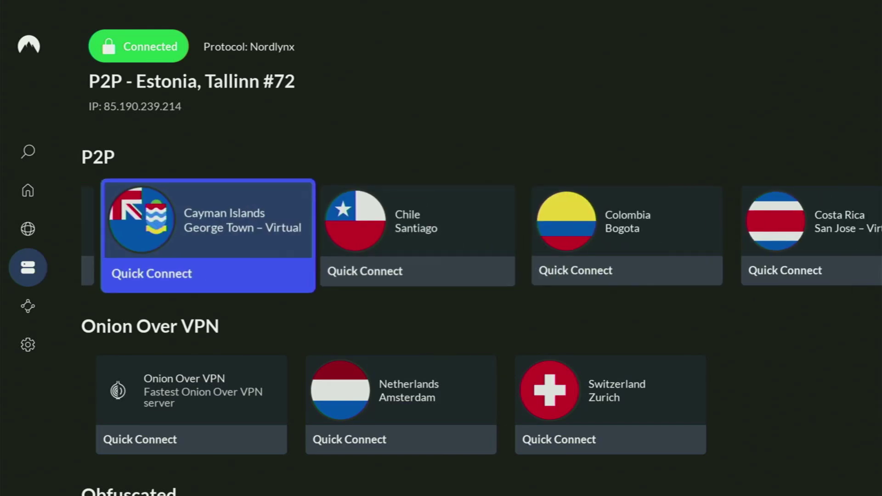
{"action": "key", "text": "Left"}
{"action": "key", "text": "Left"}
{"action": "key", "text": "Left"}
{"action": "key", "text": "Left"}
{"action": "key", "text": "Left"}
{"action": "key", "text": "Left"}
{"action": "key", "text": "Left"}
{"action": "key", "text": "Left"}
{"action": "key", "text": "Left"}
{"action": "key", "text": "Left"}
{"action": "key", "text": "Left"}
{"action": "key", "text": "Left"}
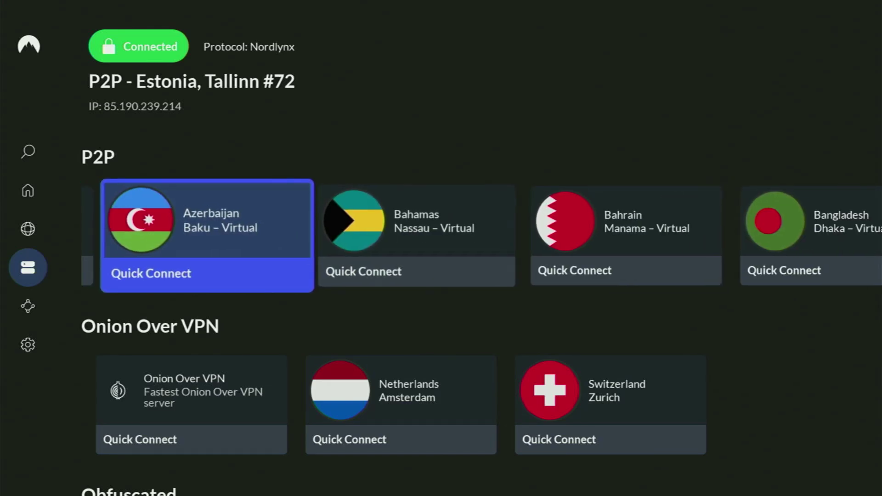
{"action": "key", "text": "Left"}
{"action": "key", "text": "Left"}
{"action": "key", "text": "Left"}
{"action": "key", "text": "Left"}
{"action": "key", "text": "Left"}
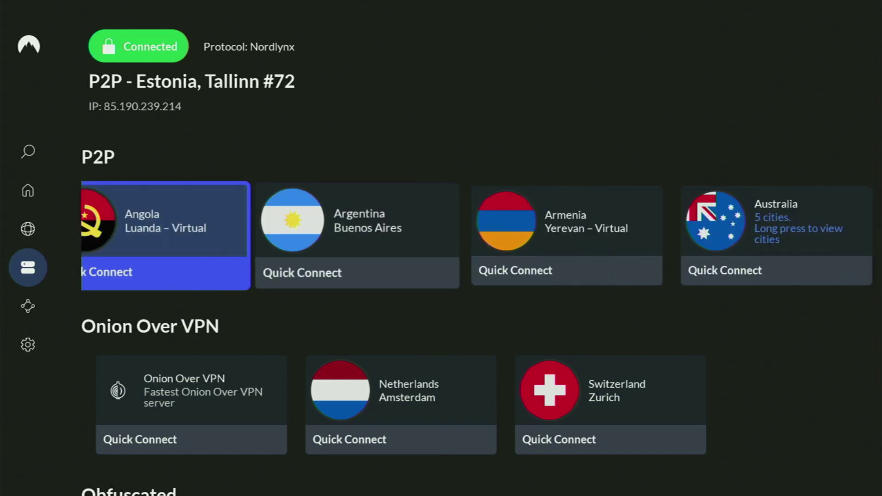
{"action": "key", "text": "Left"}
{"action": "key", "text": "Left"}
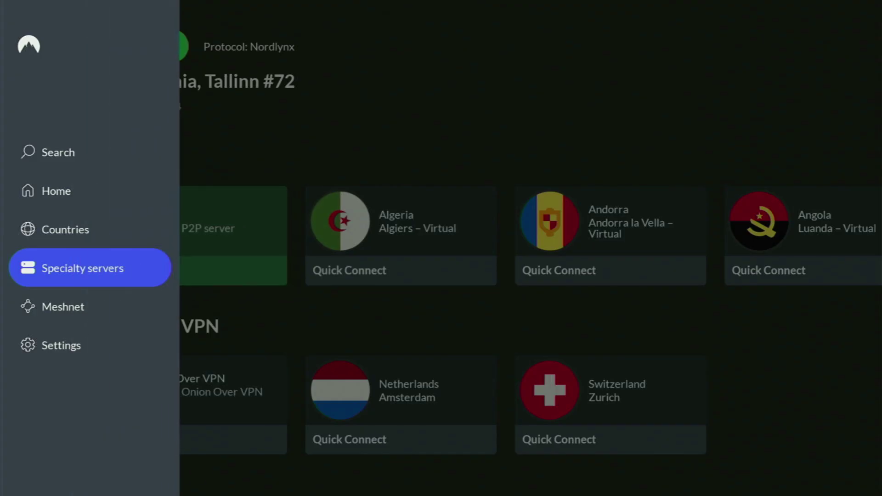
Step: Open Countries, scroll to the C countries and Quick Connect to Colombia
{"action": "key", "text": "Up"}
{"action": "key", "text": "Right"}
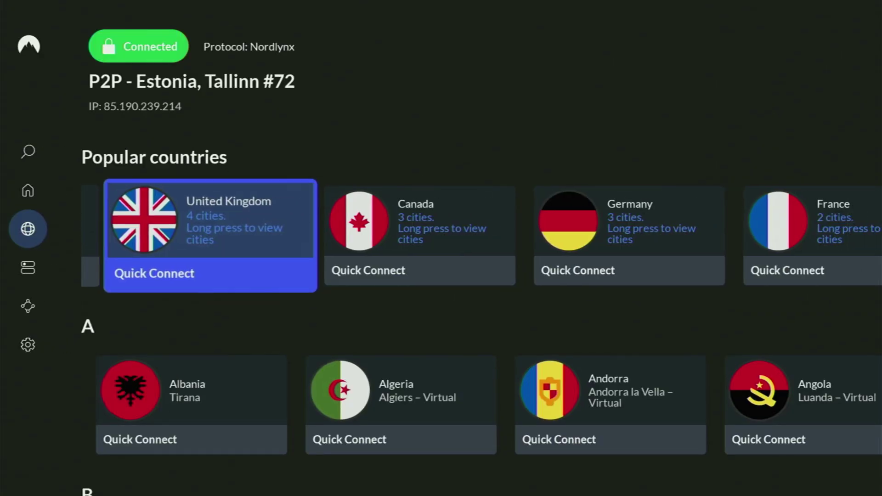
{"action": "key", "text": "Right"}
{"action": "key", "text": "Right"}
{"action": "key", "text": "Right"}
{"action": "key", "text": "Down"}
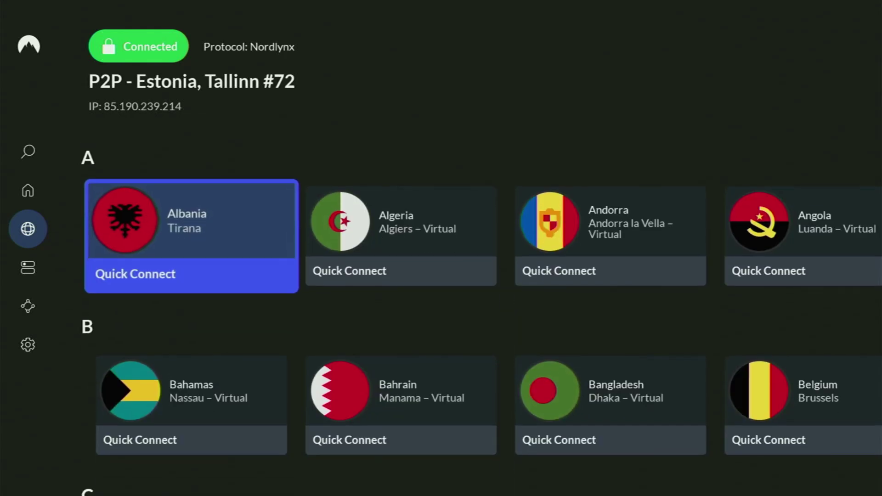
{"action": "key", "text": "Down"}
{"action": "key", "text": "Down"}
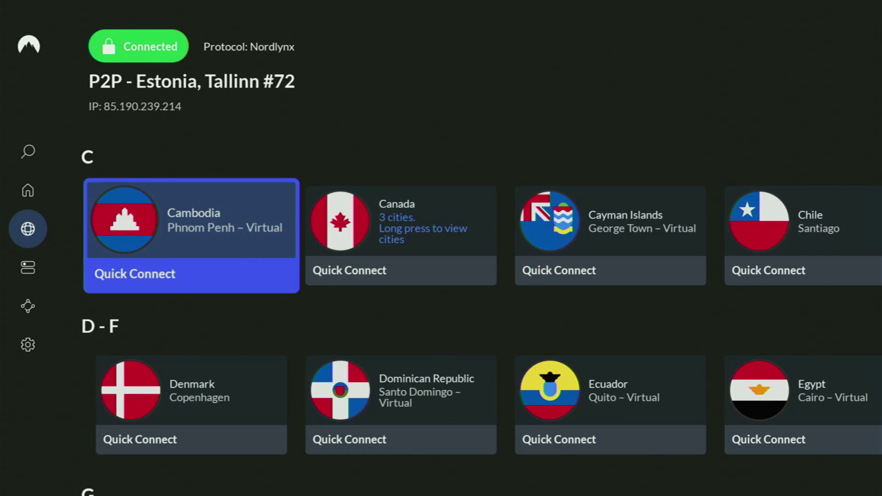
{"action": "key", "text": "Right"}
{"action": "key", "text": "Right"}
{"action": "key", "text": "Right"}
{"action": "key", "text": "Right"}
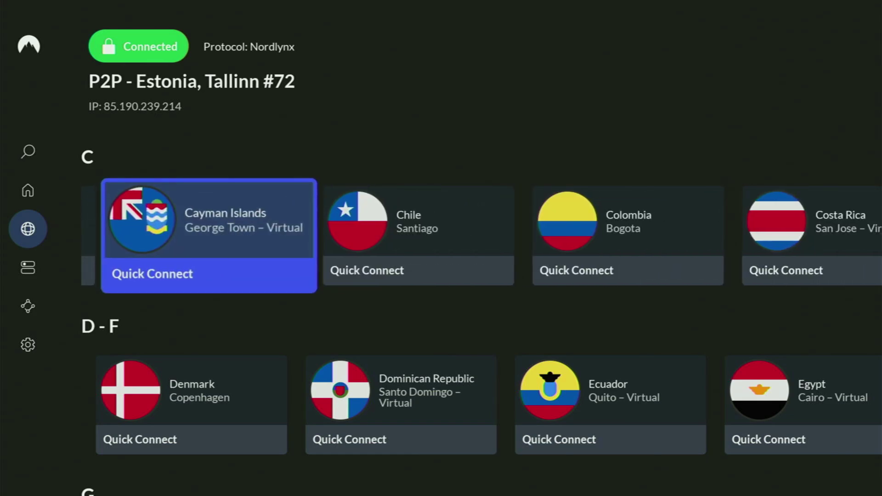
{"action": "key", "text": "Return"}
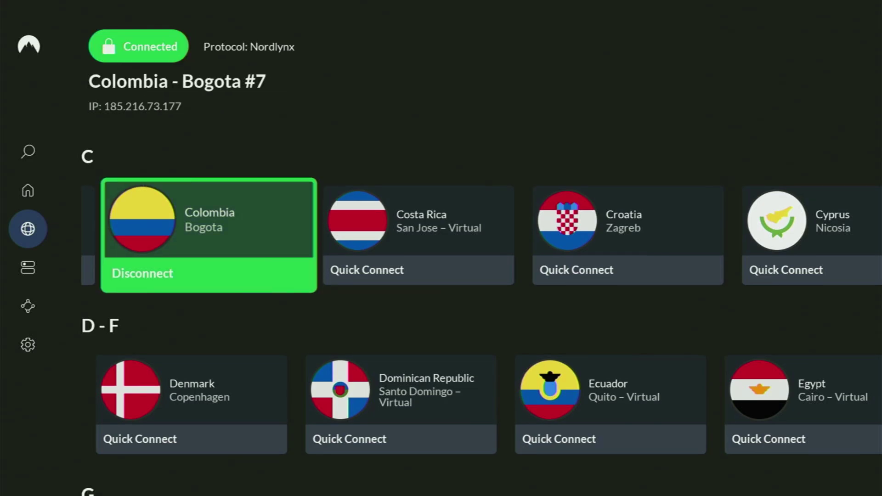
Step: Quick Connect to Croatia, then browse down to Germany and Ghana in the G row
{"action": "key", "text": "Right"}
{"action": "key", "text": "Right"}
{"action": "key", "text": "Return"}
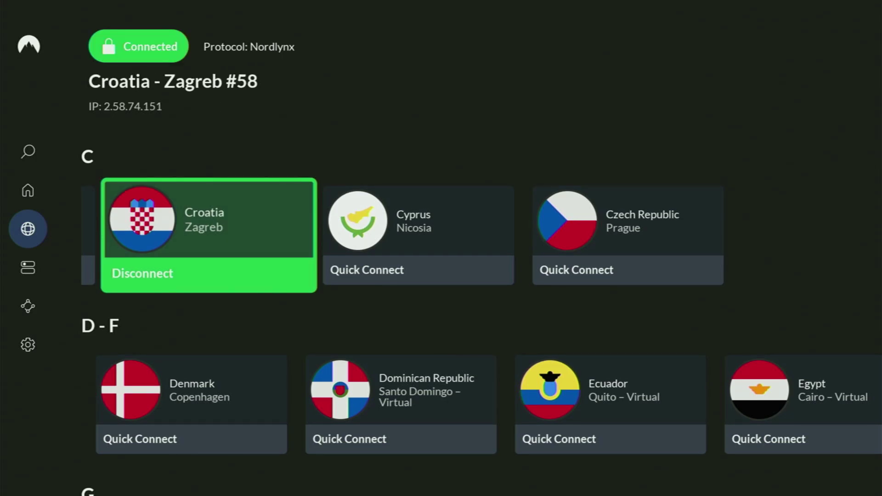
{"action": "key", "text": "Down"}
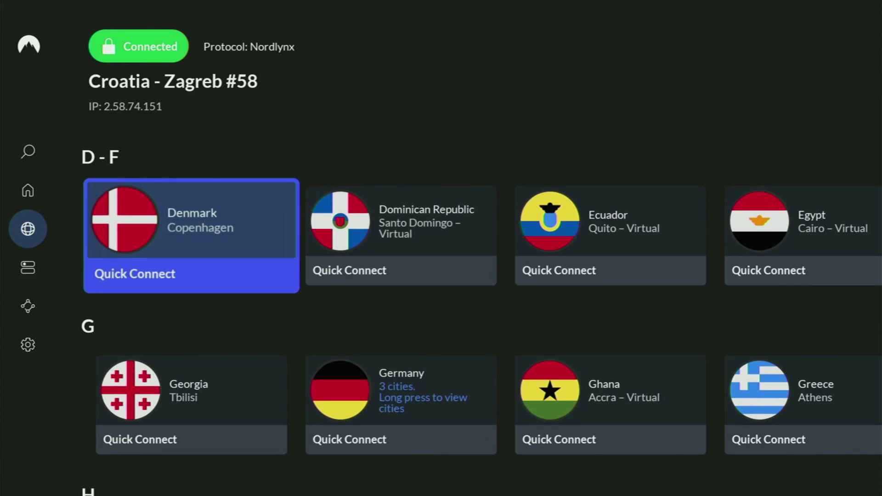
{"action": "key", "text": "Down"}
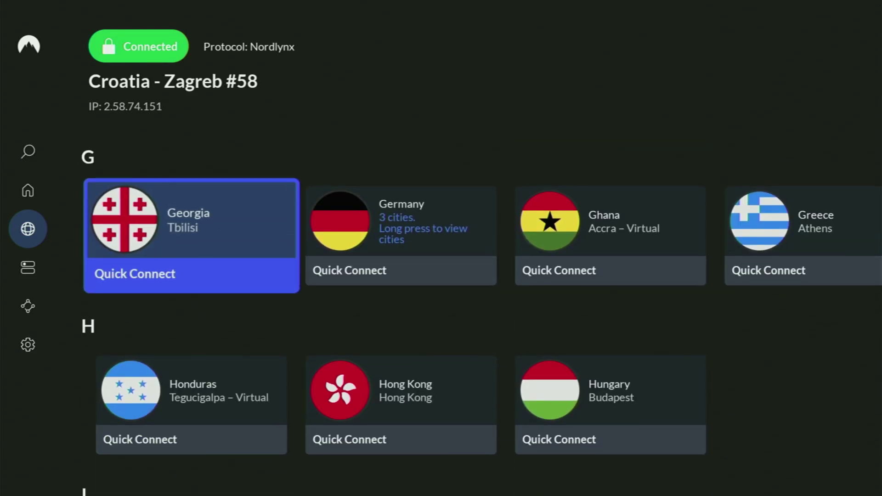
{"action": "key", "text": "Right"}
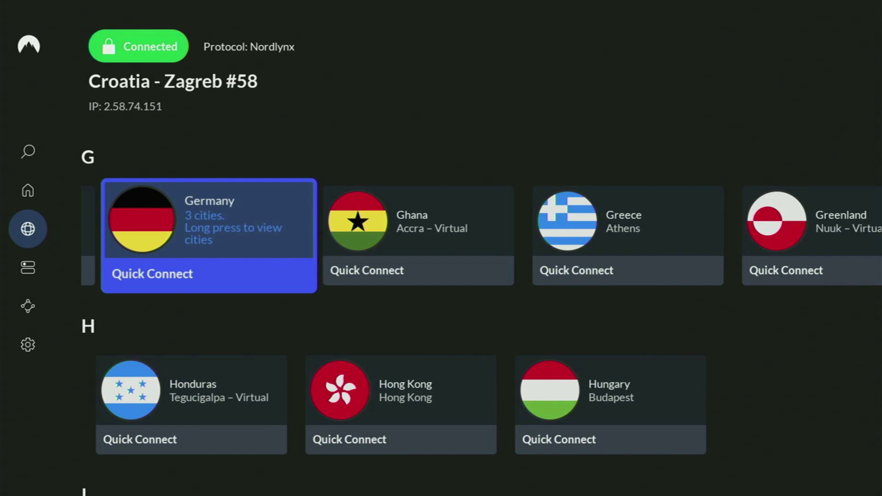
{"action": "key", "text": "Right"}
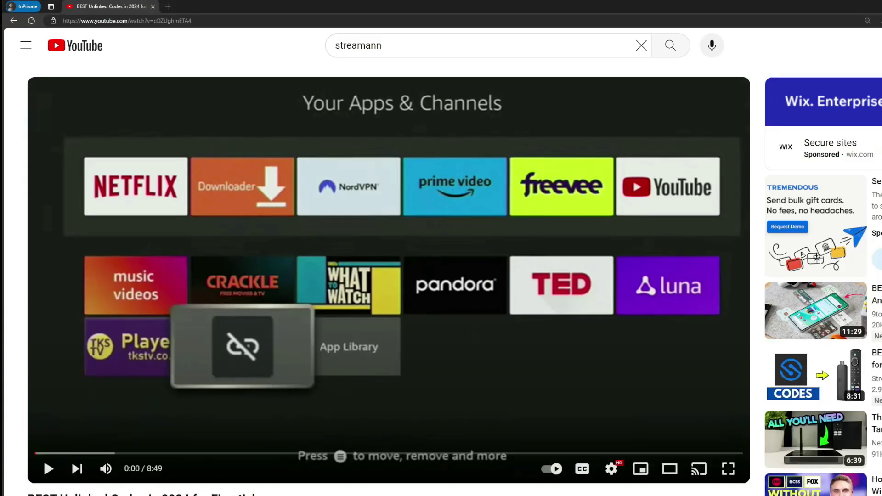
Step: Expand the video description and open the topvpnoffer.com link in the pinned comment
{"action": "scroll", "coordinate": [394, 436], "scroll_direction": "down", "scroll_amount": 6}
{"action": "left_click", "coordinate": [317, 294]}
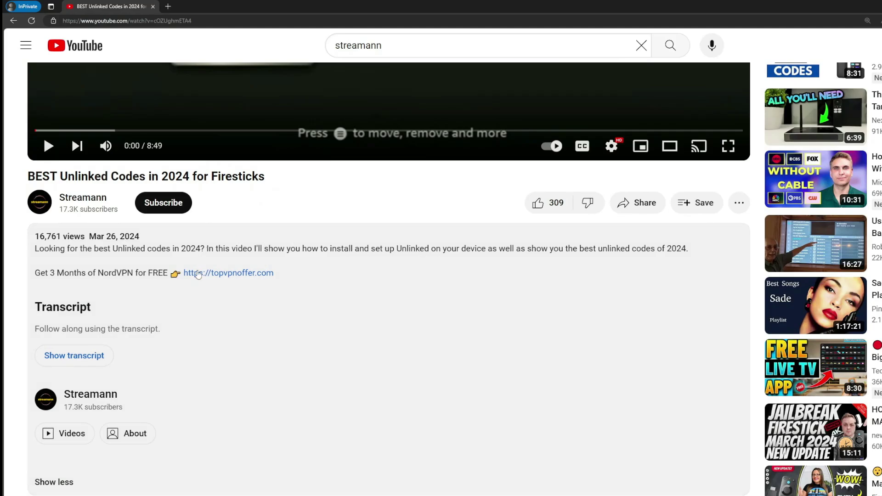
{"action": "scroll", "coordinate": [222, 302], "scroll_direction": "down", "scroll_amount": 5}
{"action": "left_click_drag", "start_coordinate": [307, 384], "coordinate": [211, 383]}
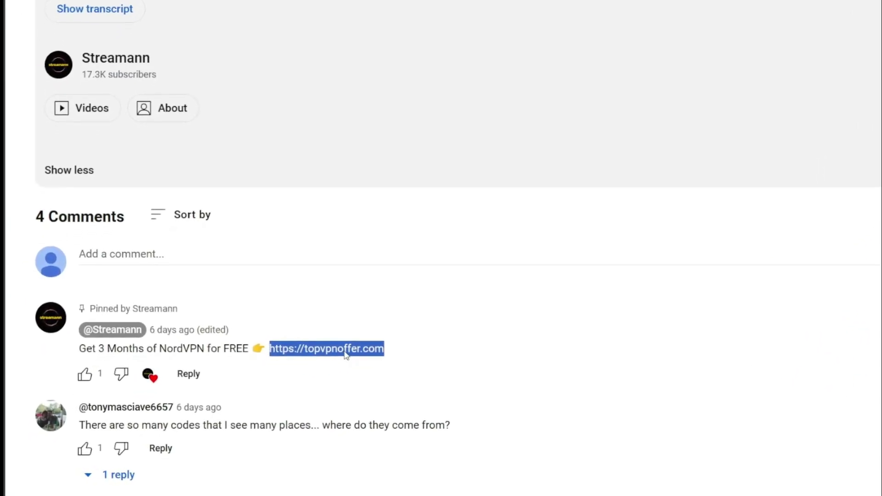
{"action": "left_click", "coordinate": [327, 358]}
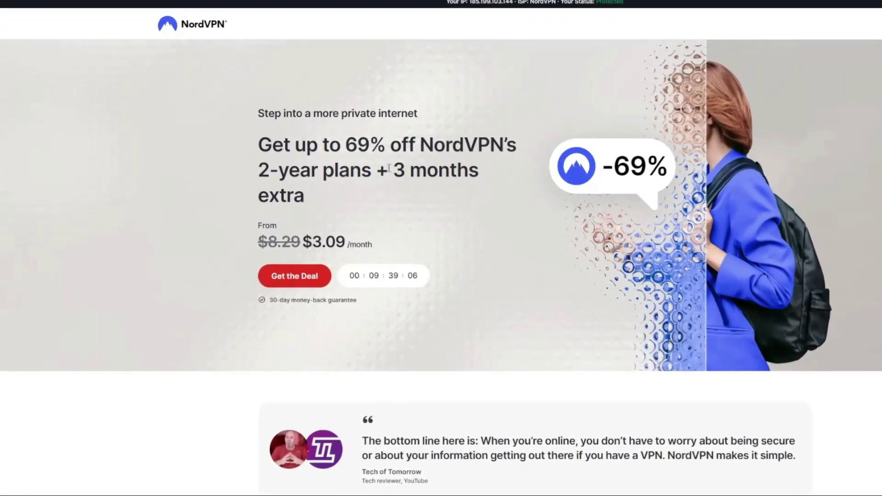
{"action": "left_click_drag", "start_coordinate": [390, 169], "coordinate": [483, 194]}
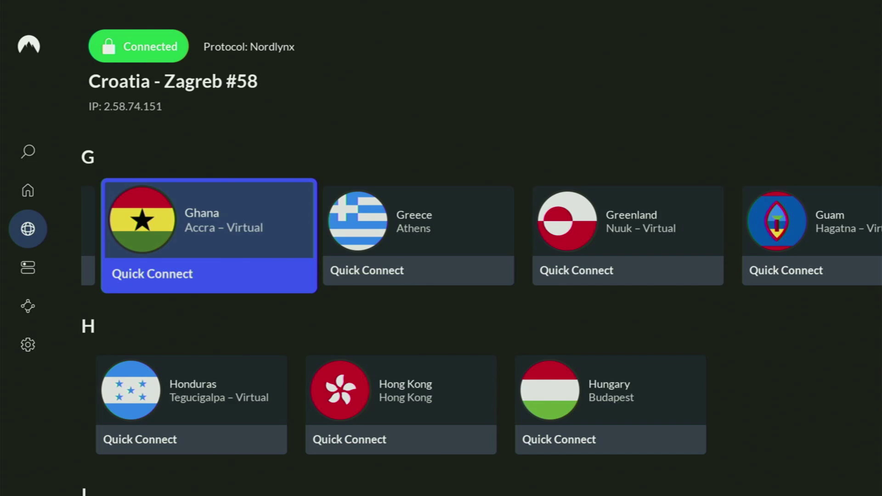
Step: Return to the Fire TV home screen and move along the apps to Downloader
{"action": "key", "text": "Home"}
{"action": "key", "text": "Right"}
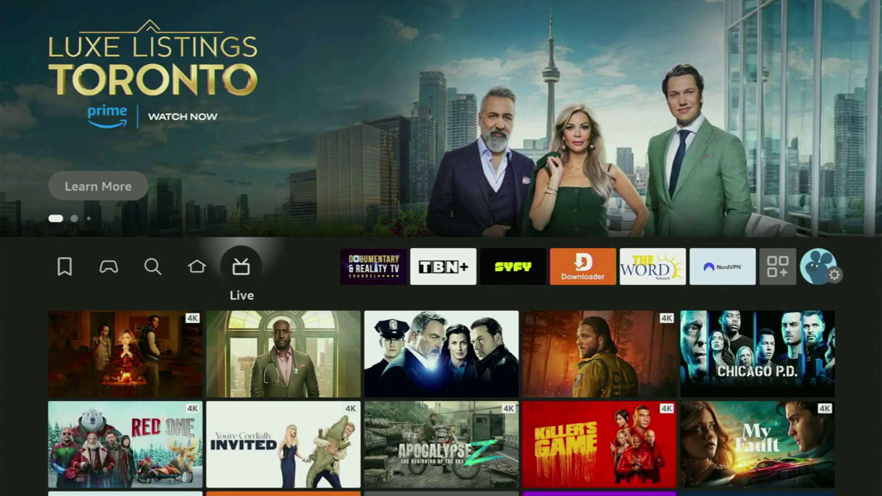
{"action": "key", "text": "Right"}
{"action": "key", "text": "Right"}
{"action": "key", "text": "Right"}
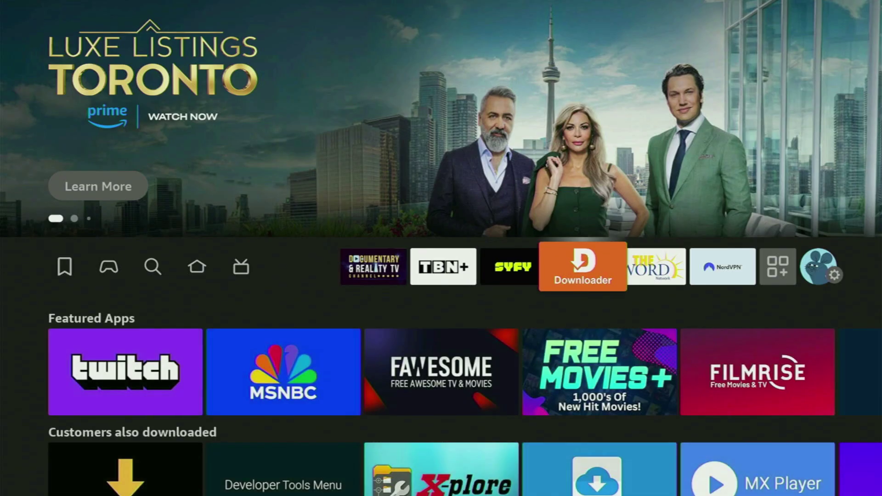
Step: Launch Downloader and bring up the keyboard for its URL or short code field
{"action": "key", "text": "Return"}
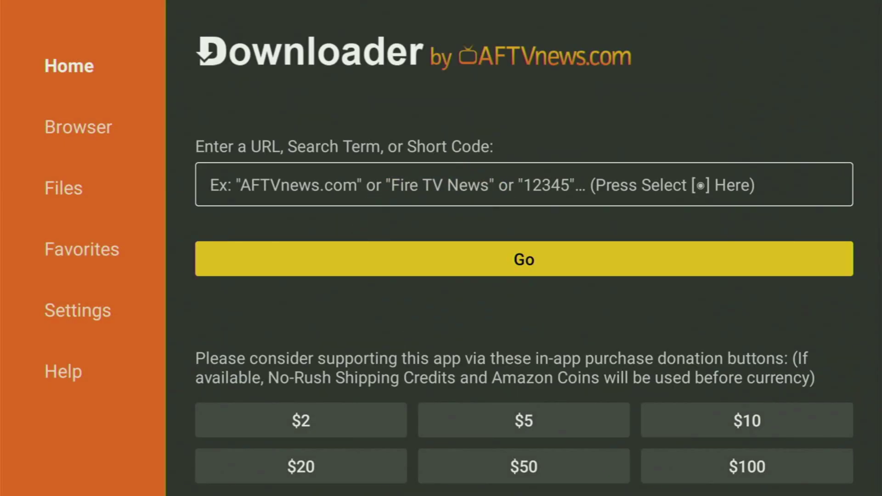
{"action": "key", "text": "Left"}
{"action": "key", "text": "Up"}
{"action": "key", "text": "Up"}
{"action": "key", "text": "Up"}
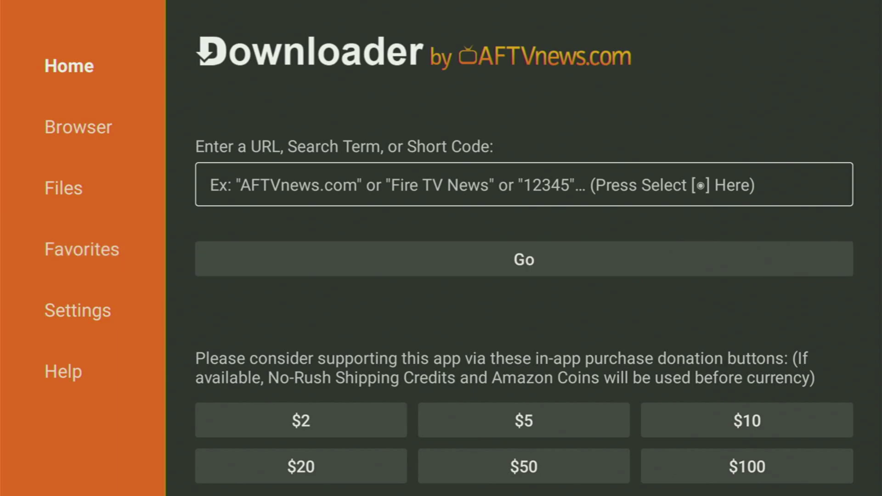
{"action": "key", "text": "Right"}
{"action": "key", "text": "Return"}
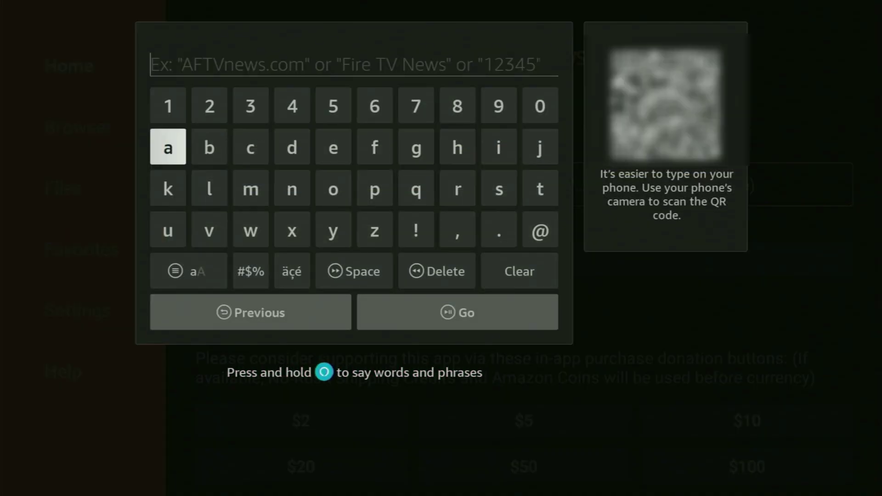
Step: Enter the short code 649789 into the Downloader field without submitting it
{"action": "key", "text": "Up"}
{"action": "key", "text": "Right"}
{"action": "key", "text": "Right"}
{"action": "key", "text": "Right"}
{"action": "key", "text": "Right"}
{"action": "key", "text": "Right"}
{"action": "key", "text": "Return"}
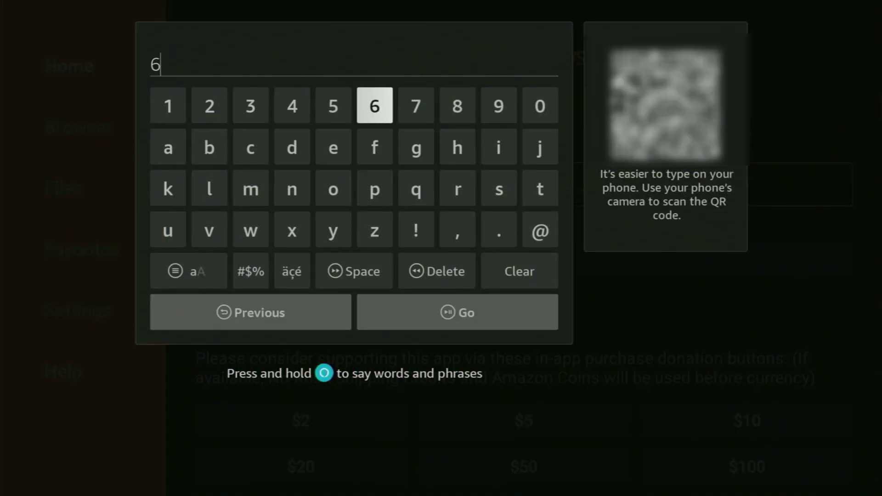
{"action": "key", "text": "Left"}
{"action": "key", "text": "Left"}
{"action": "key", "text": "Return"}
{"action": "key", "text": "Right"}
{"action": "key", "text": "Right"}
{"action": "key", "text": "Right"}
{"action": "key", "text": "Right"}
{"action": "key", "text": "Right"}
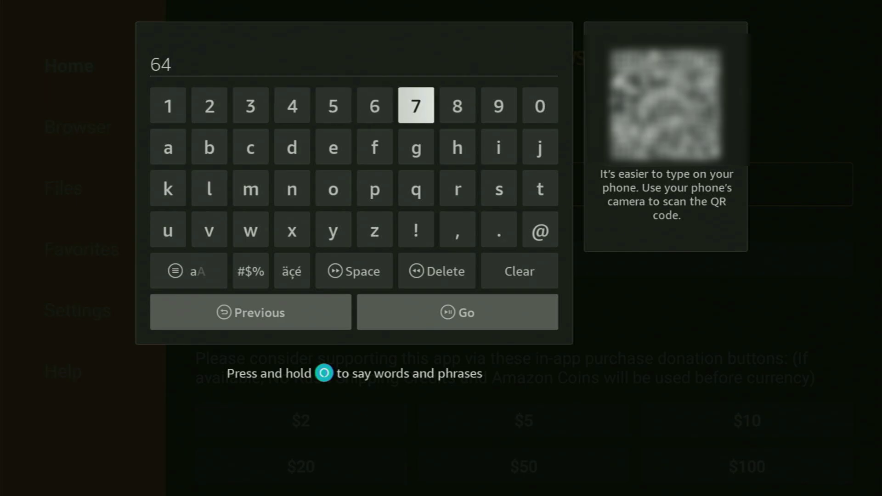
{"action": "key", "text": "Return"}
{"action": "key", "text": "Left"}
{"action": "key", "text": "Left"}
{"action": "key", "text": "Return"}
{"action": "key", "text": "Right"}
{"action": "key", "text": "Right"}
{"action": "key", "text": "Left"}
{"action": "key", "text": "Return"}
{"action": "key", "text": "Right"}
{"action": "key", "text": "Return"}
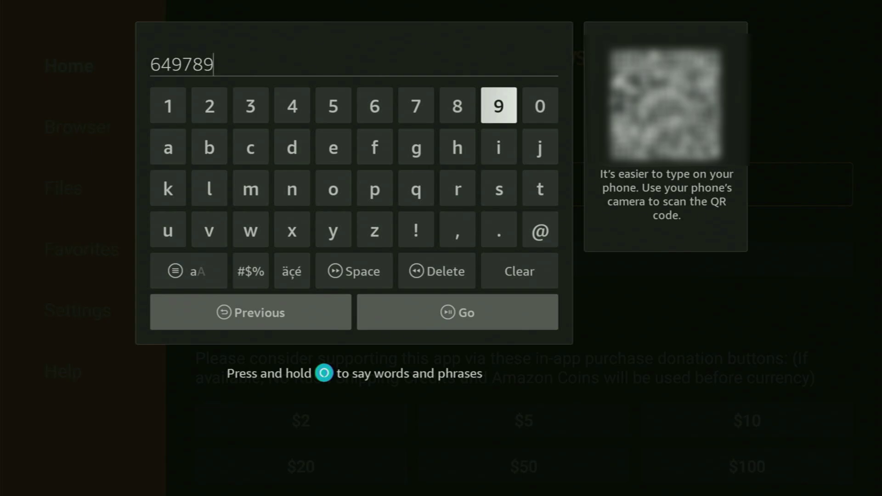
{"action": "key", "text": "Down"}
{"action": "key", "text": "Down"}
{"action": "key", "text": "Down"}
{"action": "key", "text": "Down"}
{"action": "key", "text": "Down"}
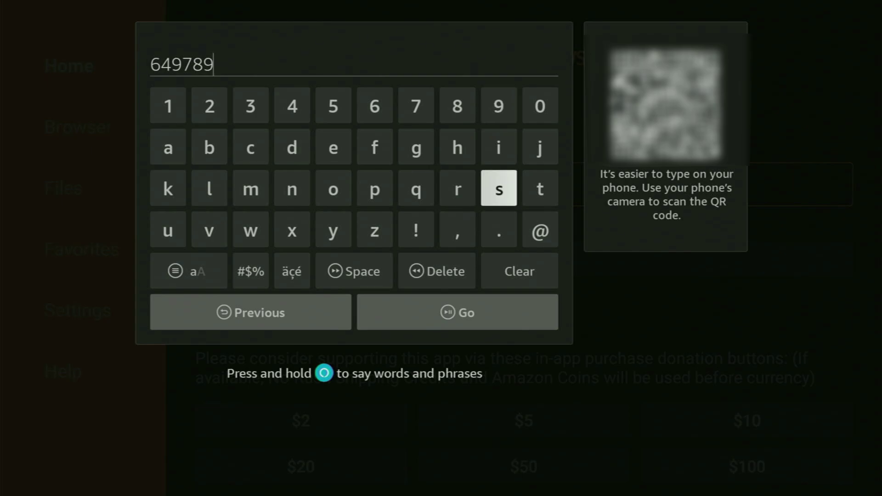
Step: Submit code 649789, install XCIPTV from xciptv7.apk, and choose Done to return to Downloader
{"action": "key", "text": "Return"}
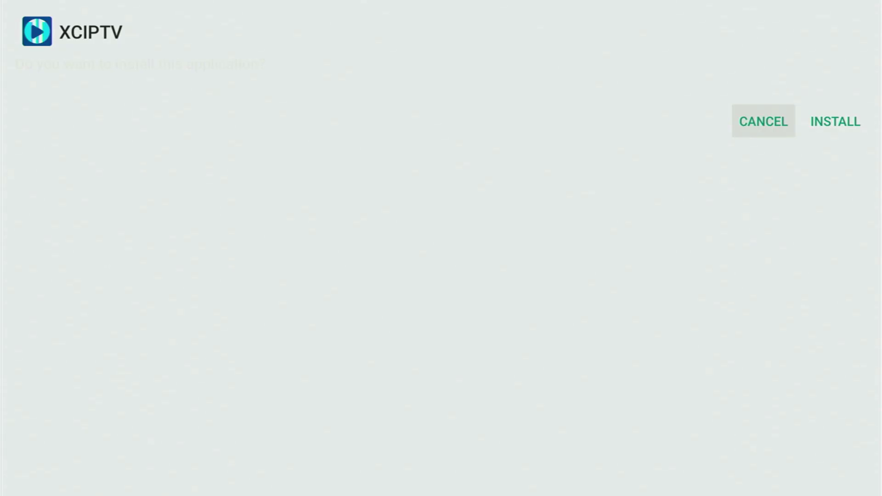
{"action": "left_click", "coordinate": [836, 122]}
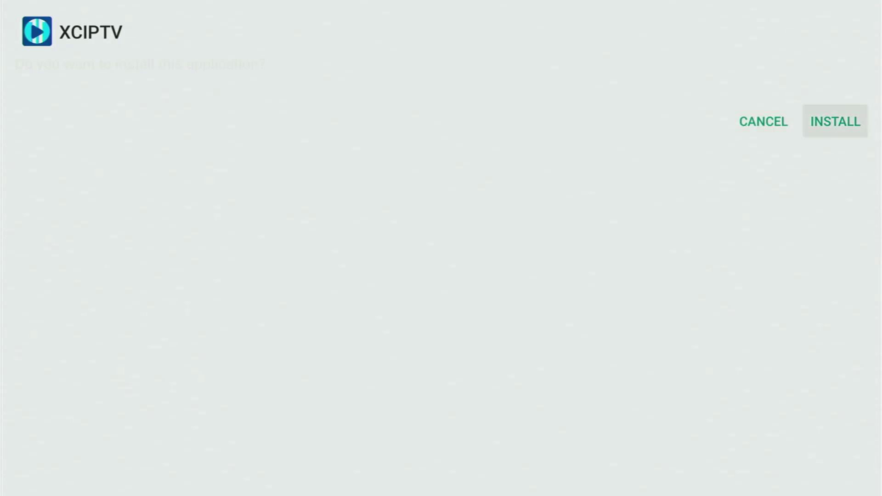
{"action": "key", "text": "Return"}
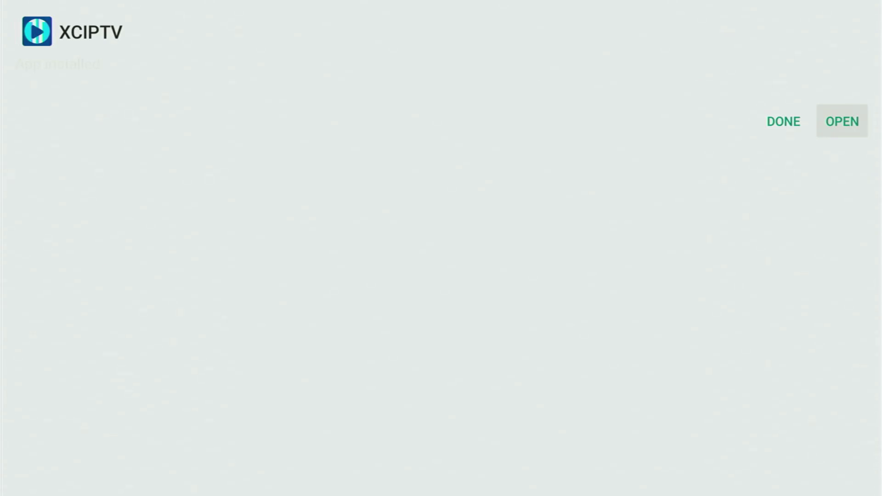
{"action": "key", "text": "Left"}
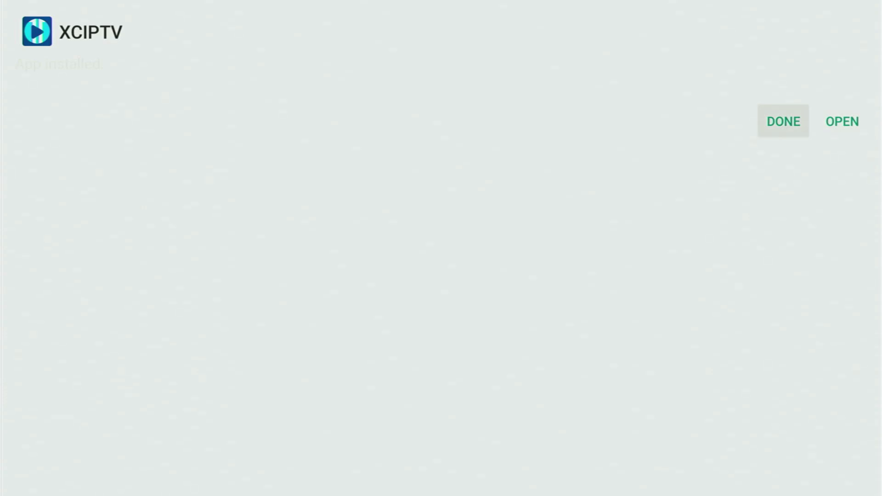
{"action": "key", "text": "Return"}
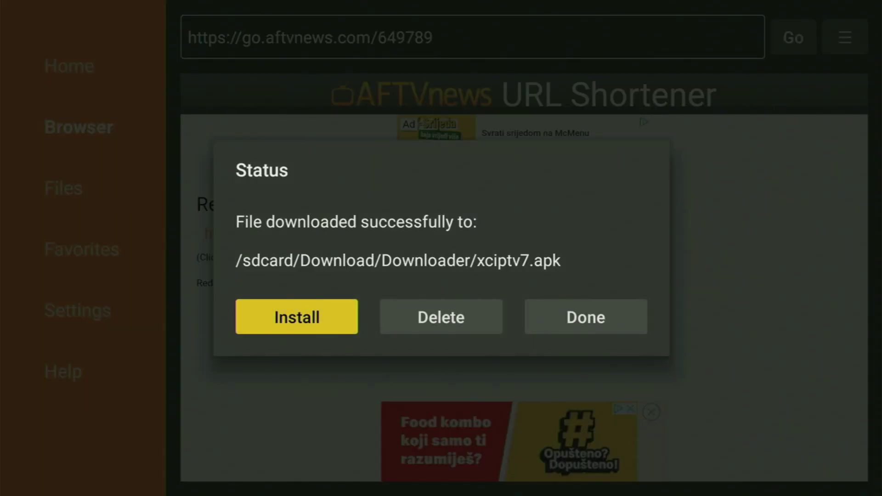
Step: Delete xciptv7.apk from the Status dialog and confirm the deletion
{"action": "key", "text": "Right"}
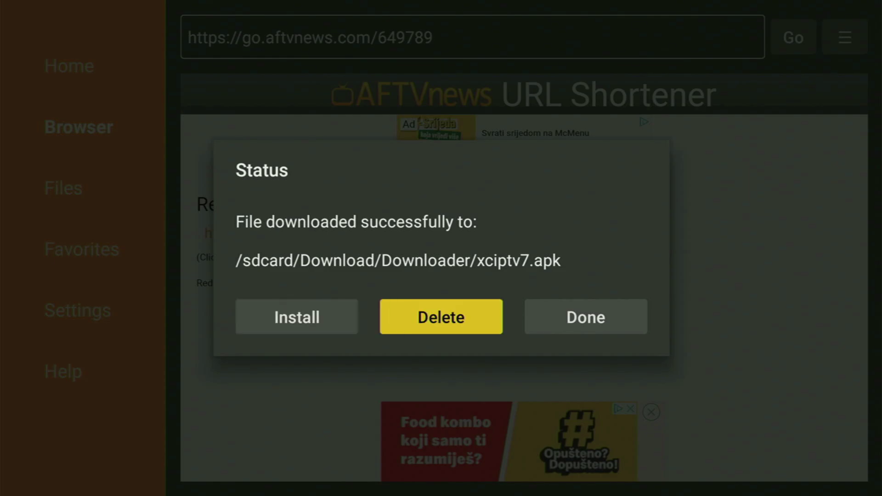
{"action": "key", "text": "Return"}
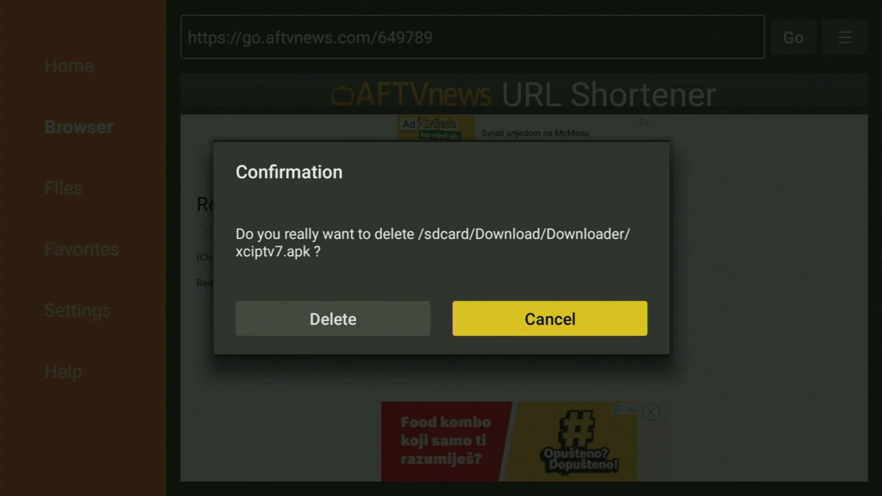
{"action": "key", "text": "Left"}
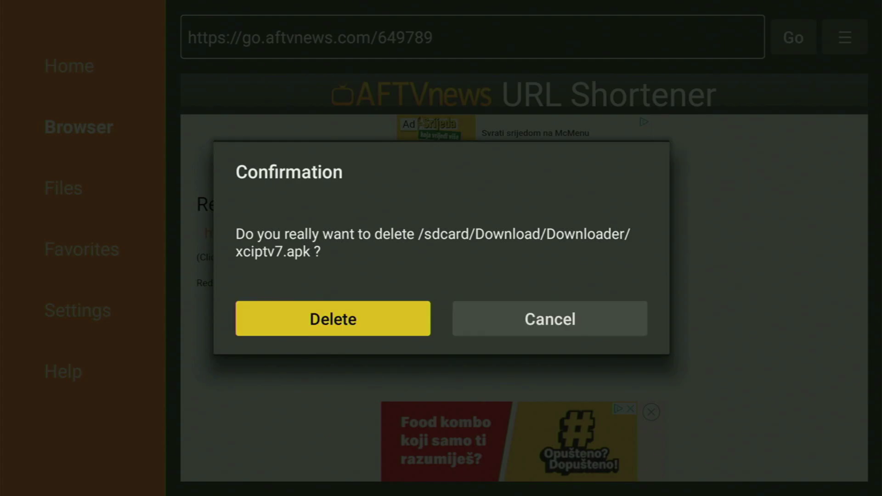
{"action": "key", "text": "Return"}
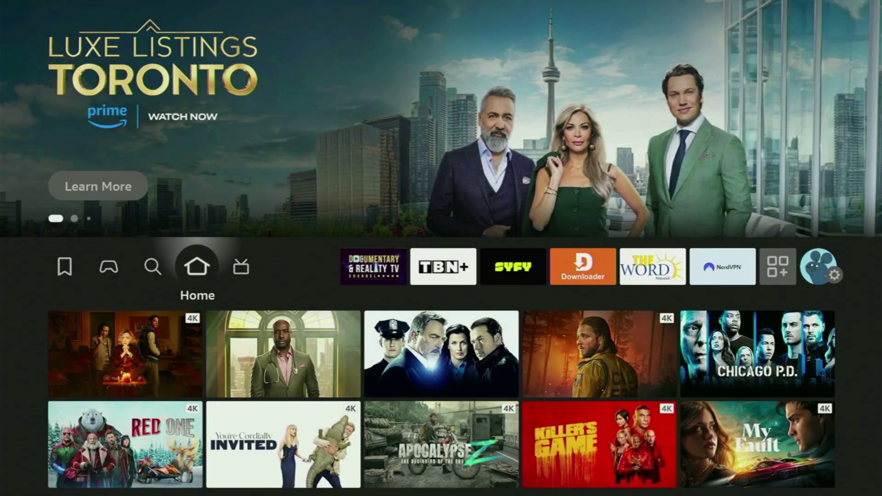
Step: In Your Apps & Channels, use Move to front on XCIPTV, then launch it from the first slot
{"action": "key", "text": "Right"}
{"action": "key", "text": "Right"}
{"action": "key", "text": "Right"}
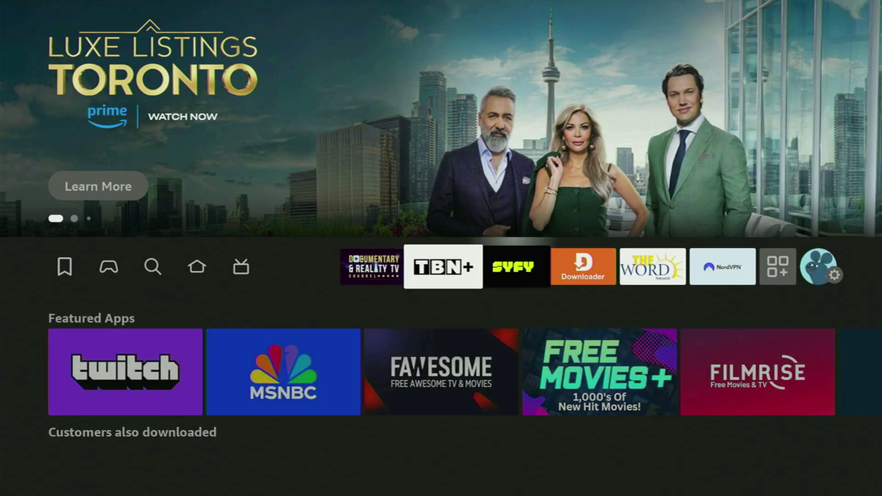
{"action": "key", "text": "Right"}
{"action": "key", "text": "Right"}
{"action": "key", "text": "Right"}
{"action": "key", "text": "Right"}
{"action": "key", "text": "Right"}
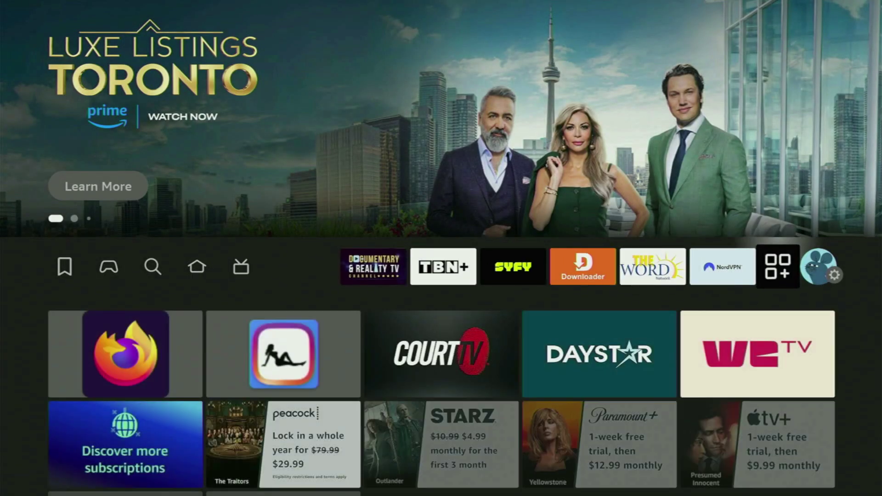
{"action": "key", "text": "Return"}
{"action": "key", "text": "Down"}
{"action": "key", "text": "Down"}
{"action": "key", "text": "Down"}
{"action": "key", "text": "Right"}
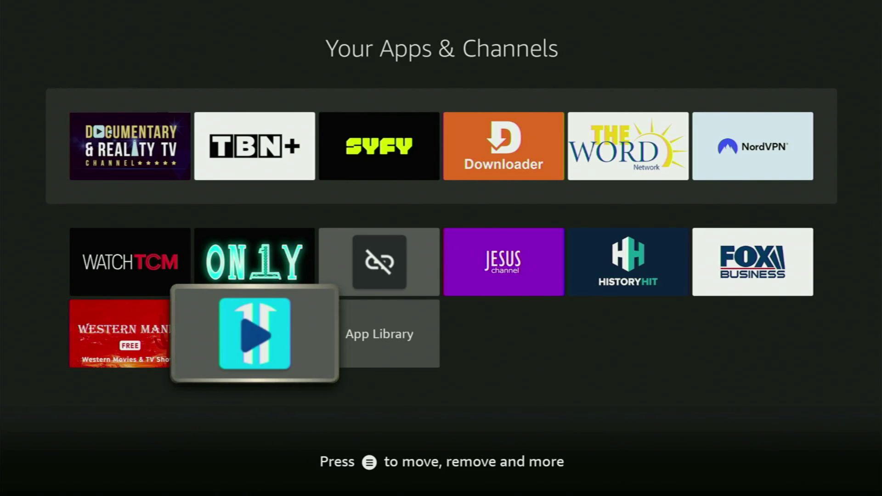
{"action": "key", "text": "Menu"}
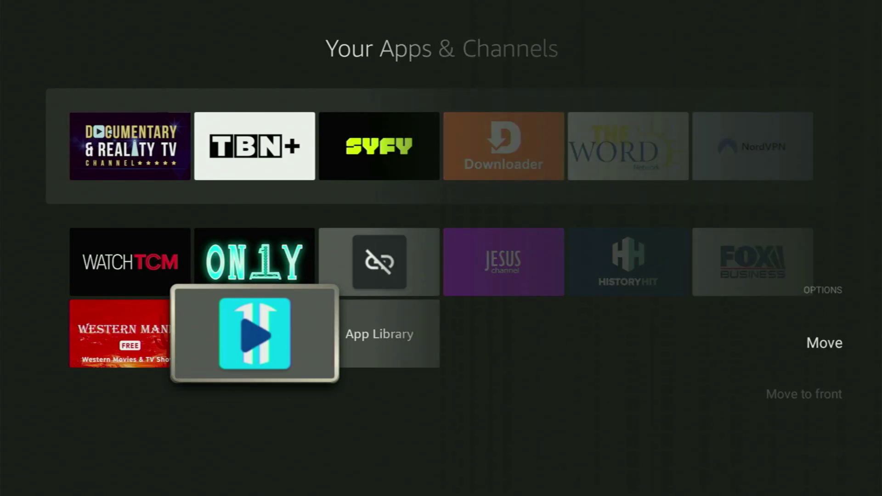
{"action": "key", "text": "Return"}
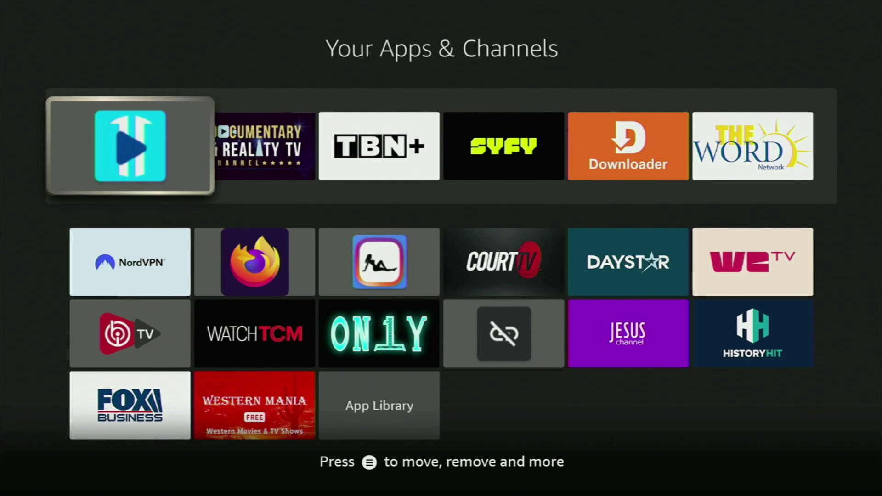
{"action": "key", "text": "Down"}
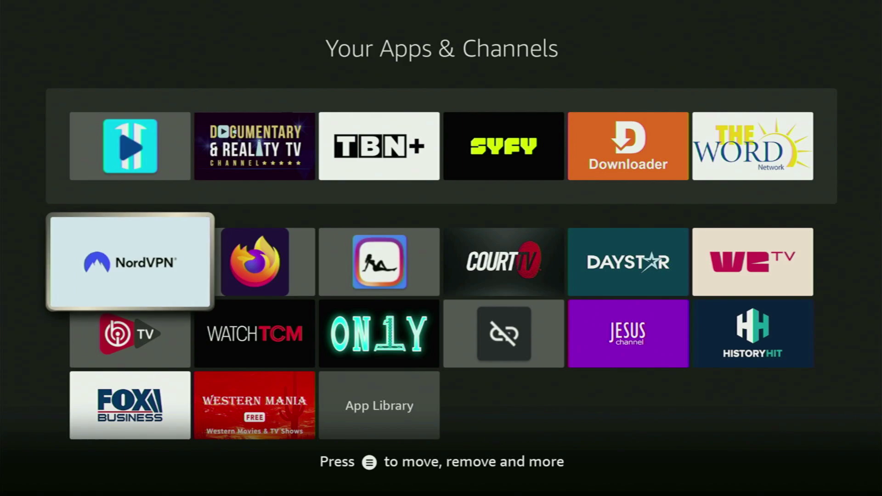
{"action": "key", "text": "Up"}
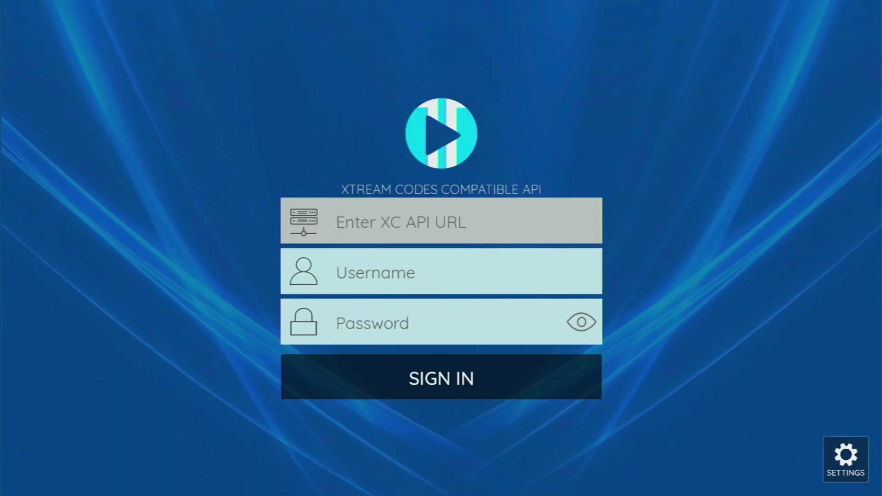
Step: Go through XCIPTV's blank API URL, username and password fields and the SIGN IN button
{"action": "left_click", "coordinate": [441, 273]}
{"action": "left_click", "coordinate": [441, 222]}
{"action": "left_click", "coordinate": [442, 273]}
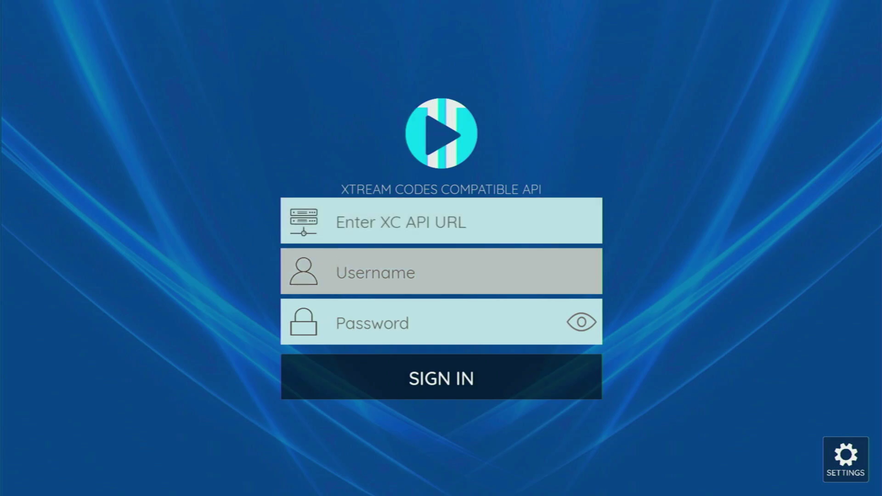
{"action": "left_click", "coordinate": [442, 323]}
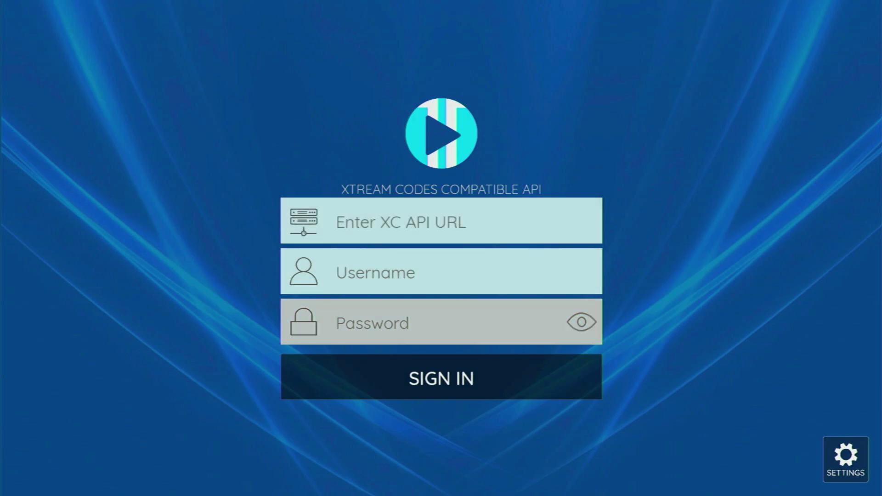
{"action": "left_click", "coordinate": [441, 377]}
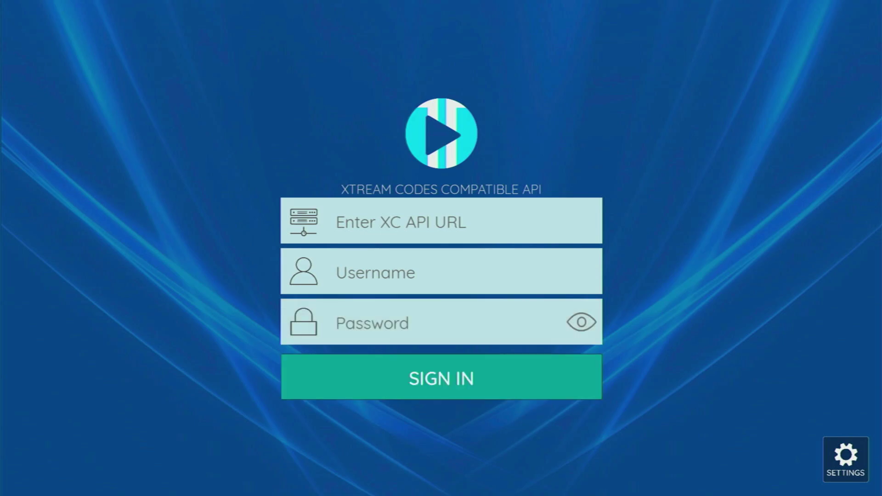
{"action": "key", "text": "Right"}
{"action": "key", "text": "Left"}
{"action": "key", "text": "Right"}
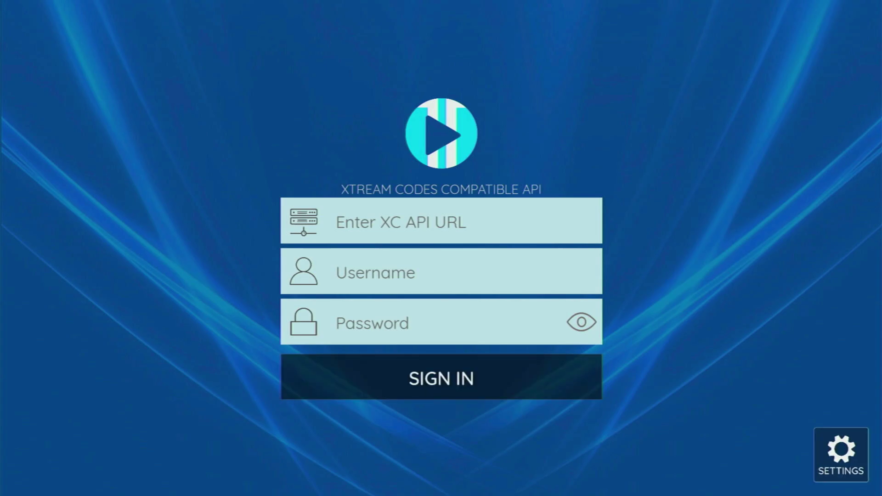
Step: In XCIPTV Settings, set Select Panel Type to M3U URL
{"action": "key", "text": "Return"}
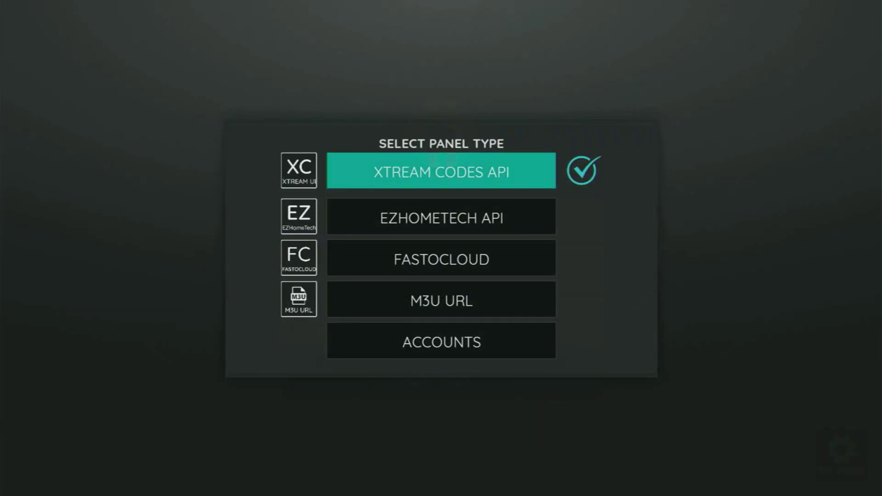
{"action": "key", "text": "Down"}
{"action": "key", "text": "Down"}
{"action": "key", "text": "Down"}
{"action": "key", "text": "Up"}
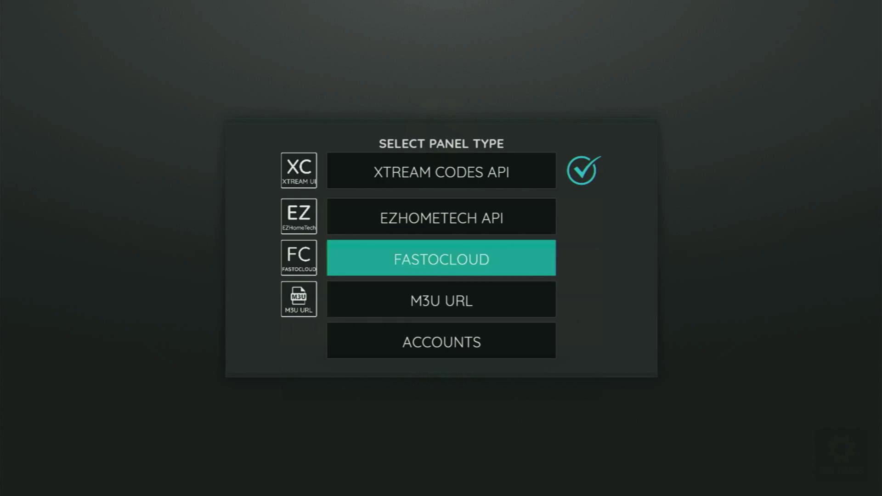
{"action": "key", "text": "Up"}
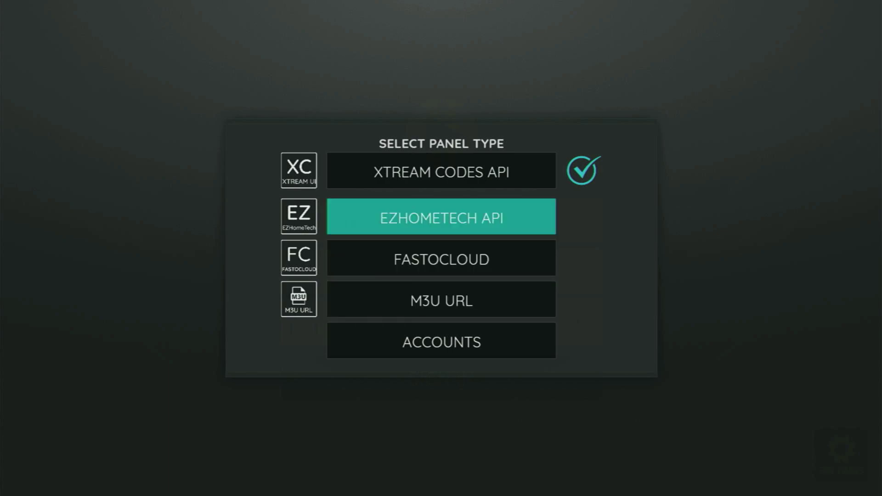
{"action": "key", "text": "Down"}
{"action": "key", "text": "Down"}
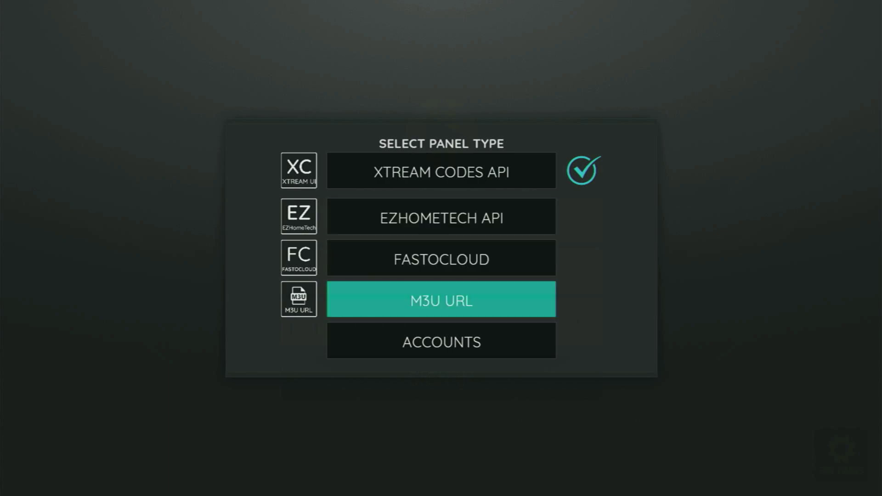
{"action": "key", "text": "Return"}
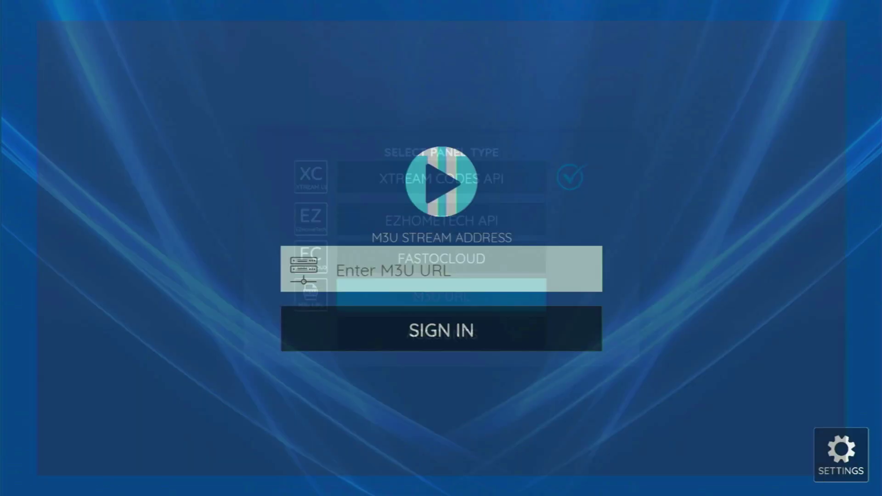